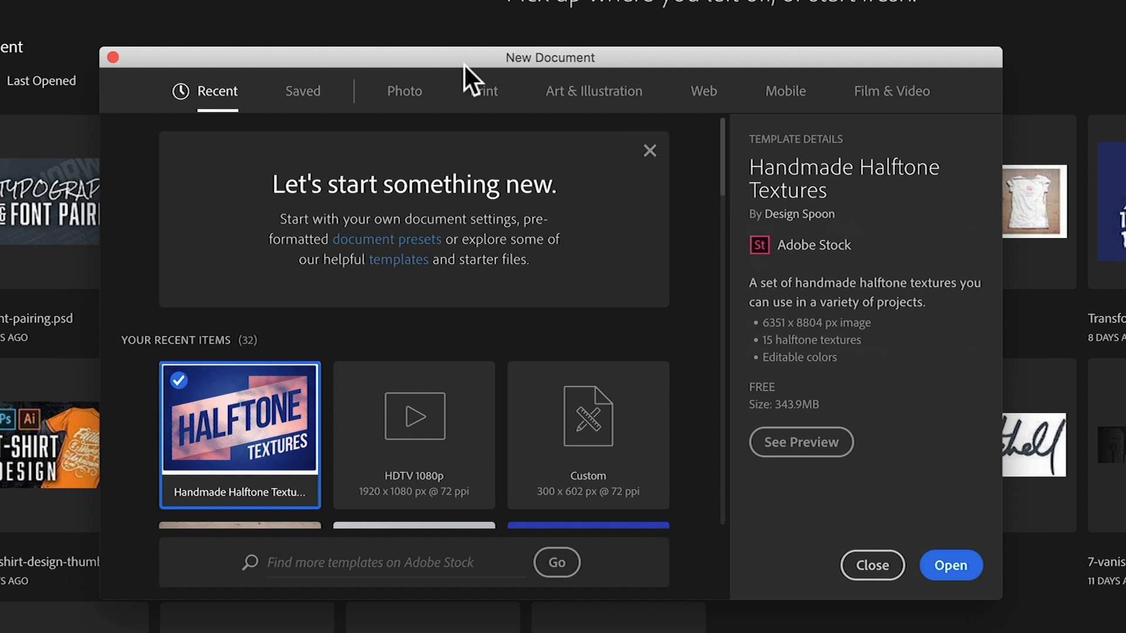
- Open the Handmade Halftone Textures template from the Art & Illustration document templates
left_click_drag(441, 57, 442, 52)
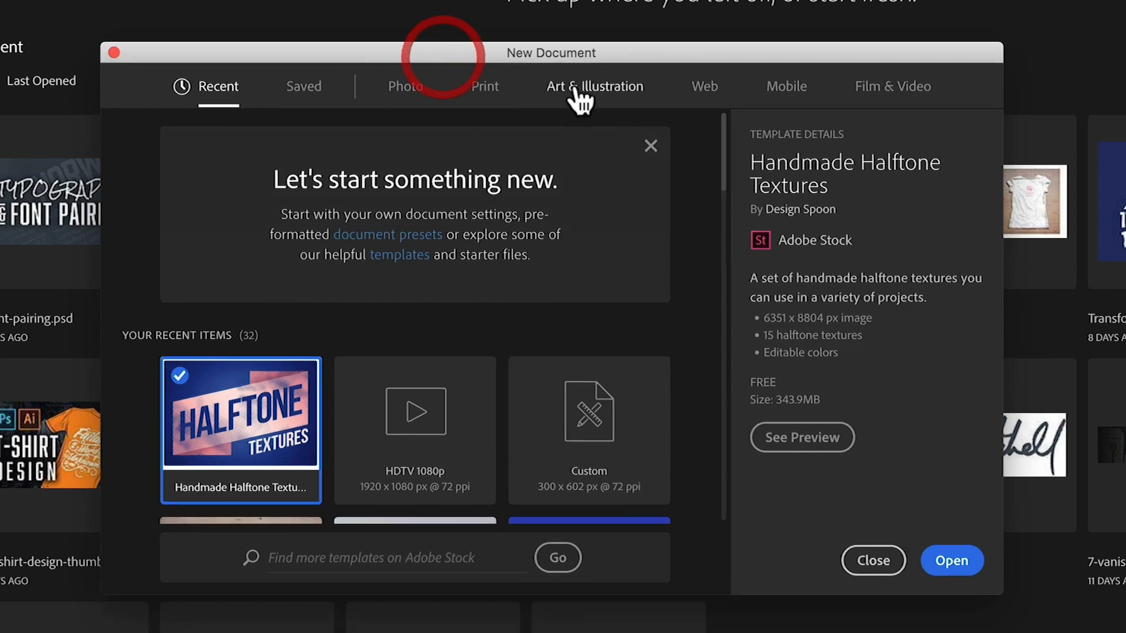
left_click(579, 85)
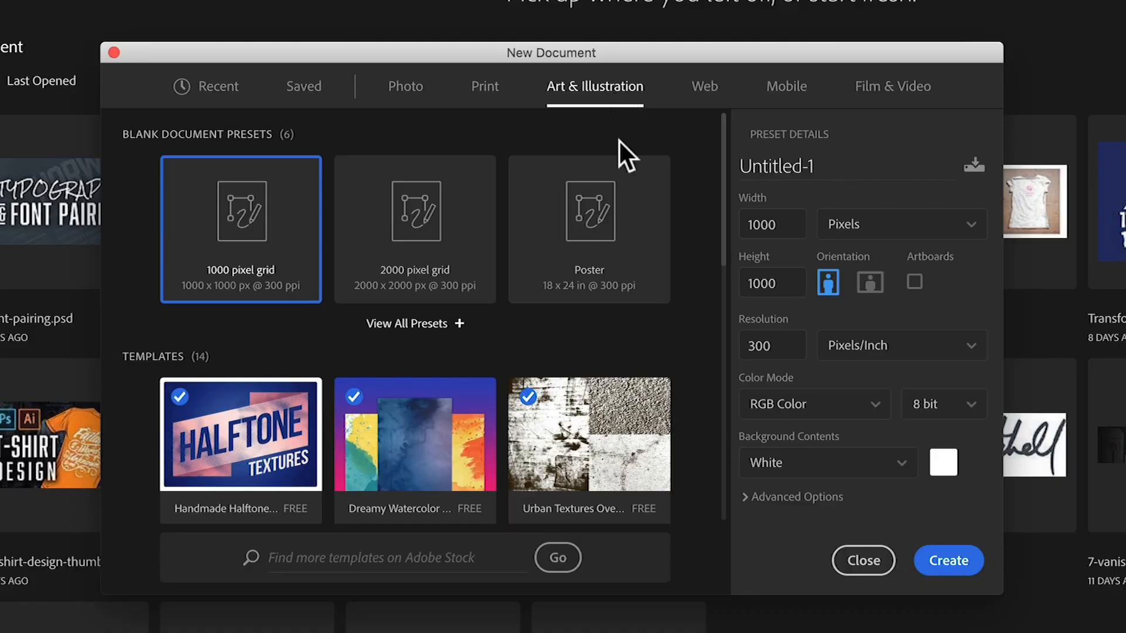
scroll(582, 319, "down", 3)
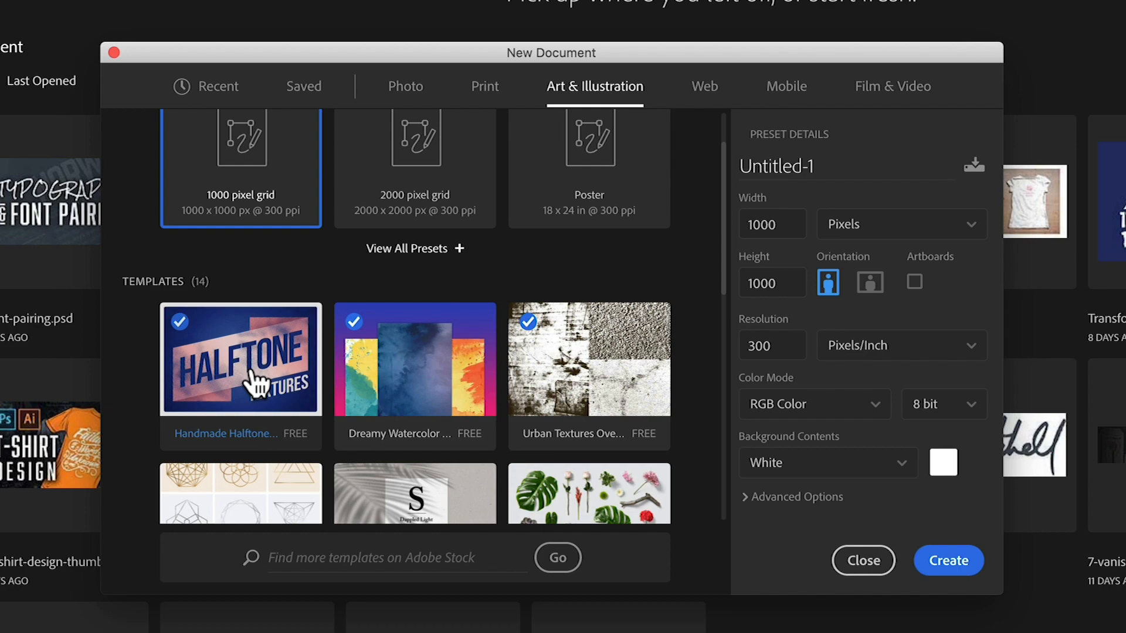
left_click(167, 412)
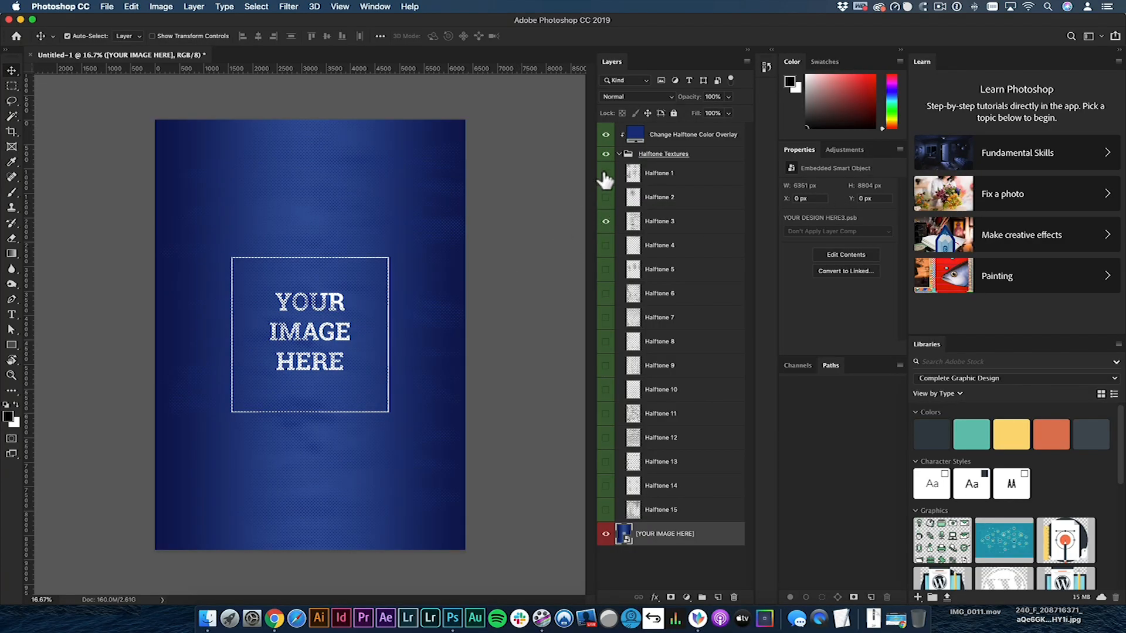
- Preview different halftone texture layers and leave only Halftone 2 visible in the Halftone Textures group
left_click(605, 175)
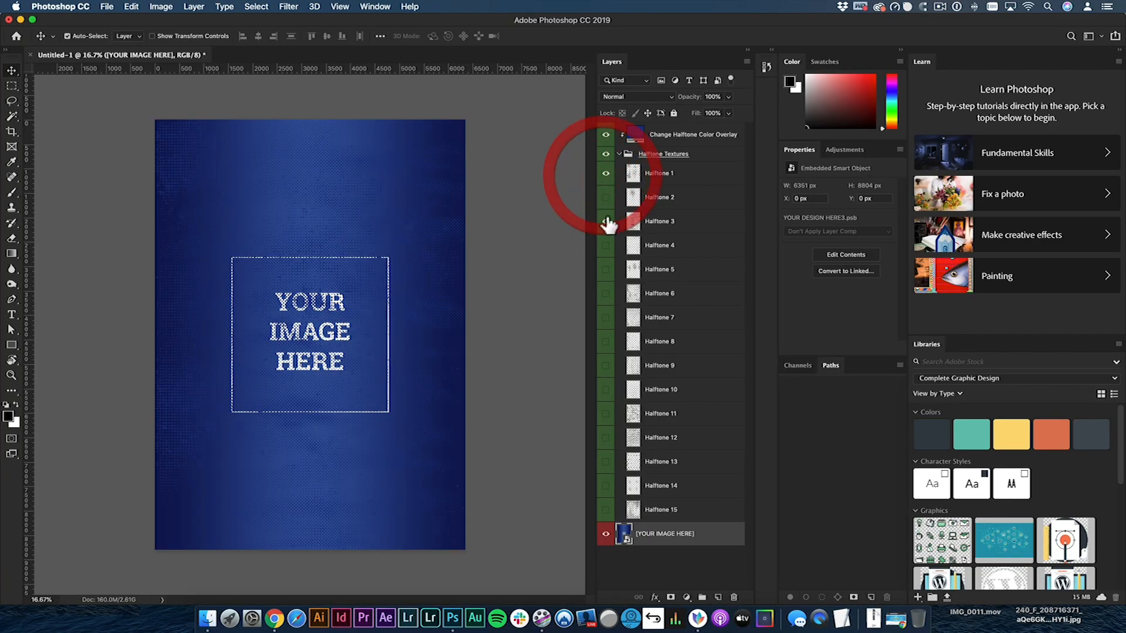
left_click(606, 220)
left_click(605, 174)
left_click(605, 197)
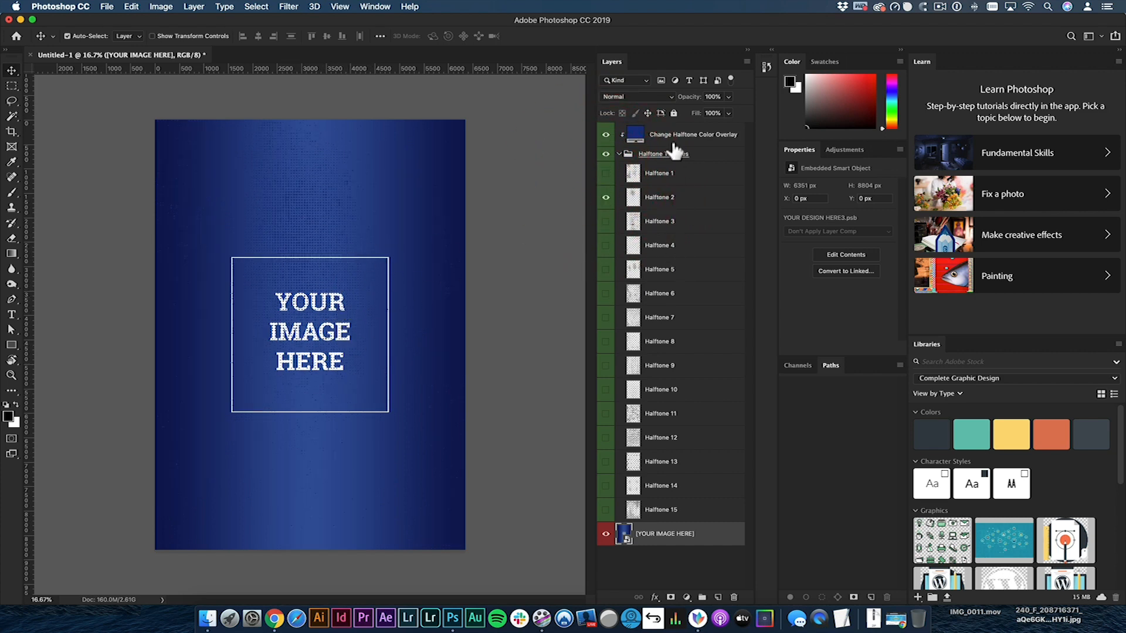
- Recolor the Change Halftone Color Overlay layer, filling it first with black and finally with bright green
left_click(637, 138)
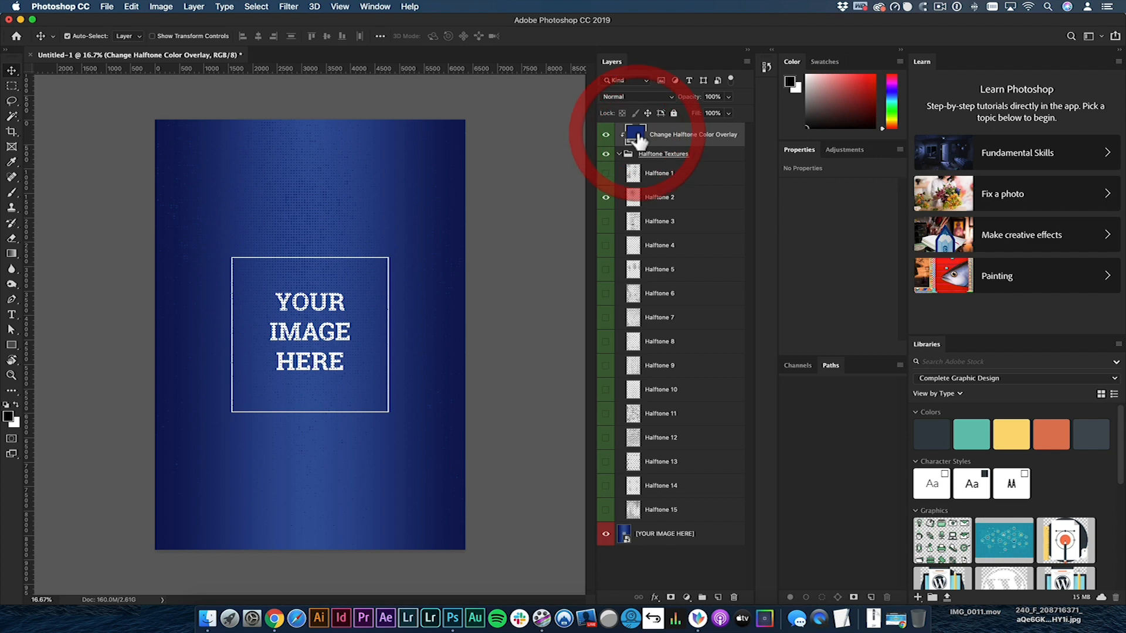
left_click(893, 101)
left_click_drag(891, 108, 893, 99)
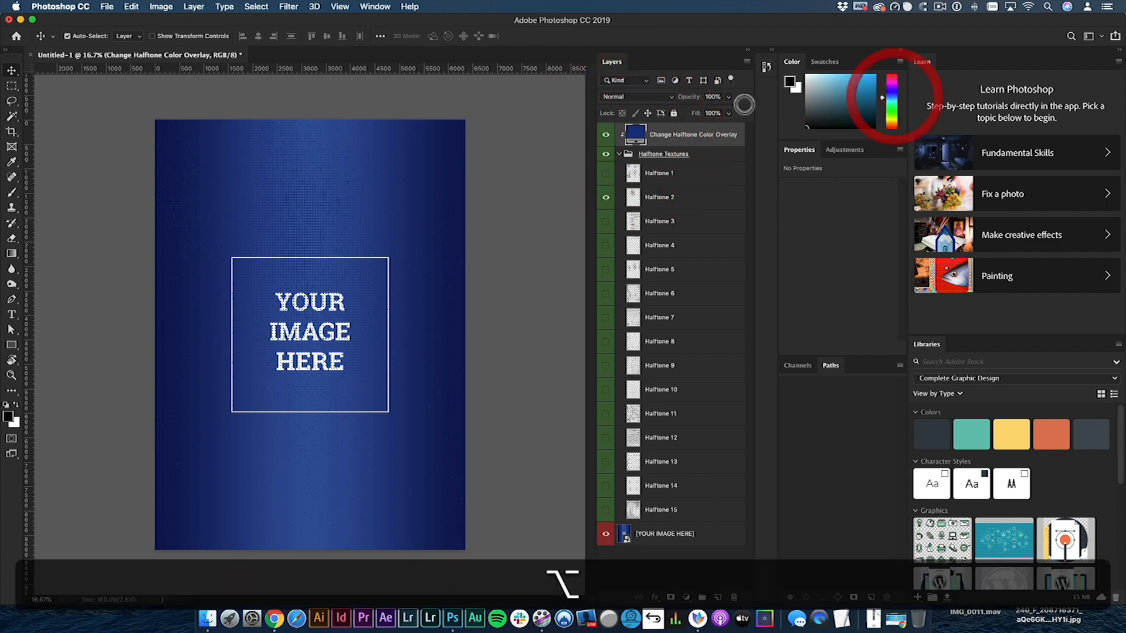
key("alt+BackSpace")
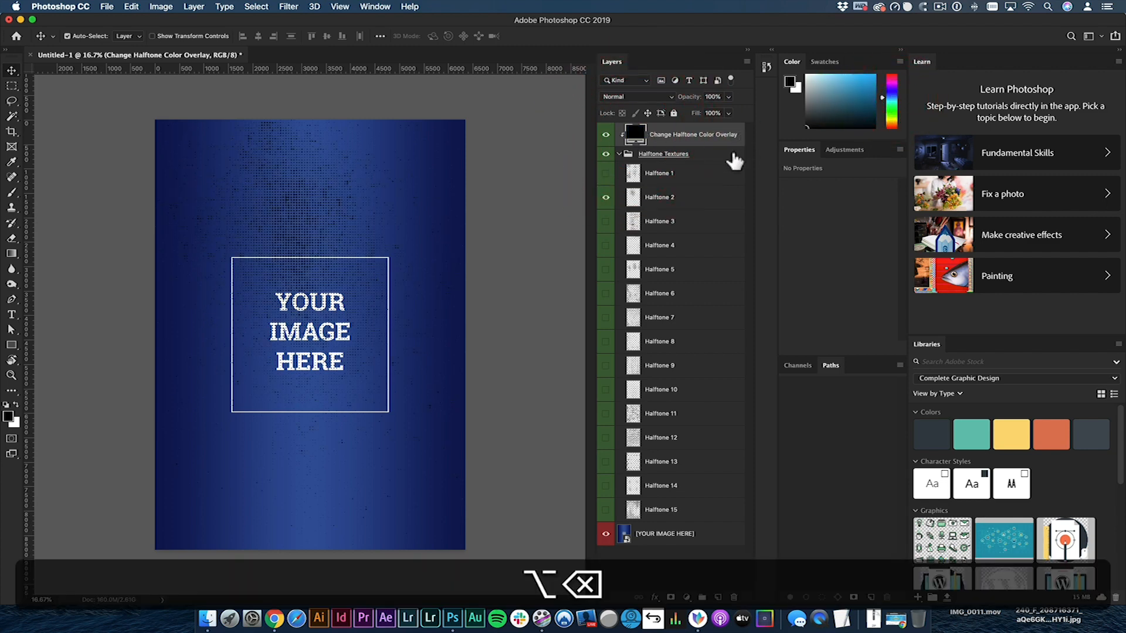
left_click(893, 108)
left_click(867, 91)
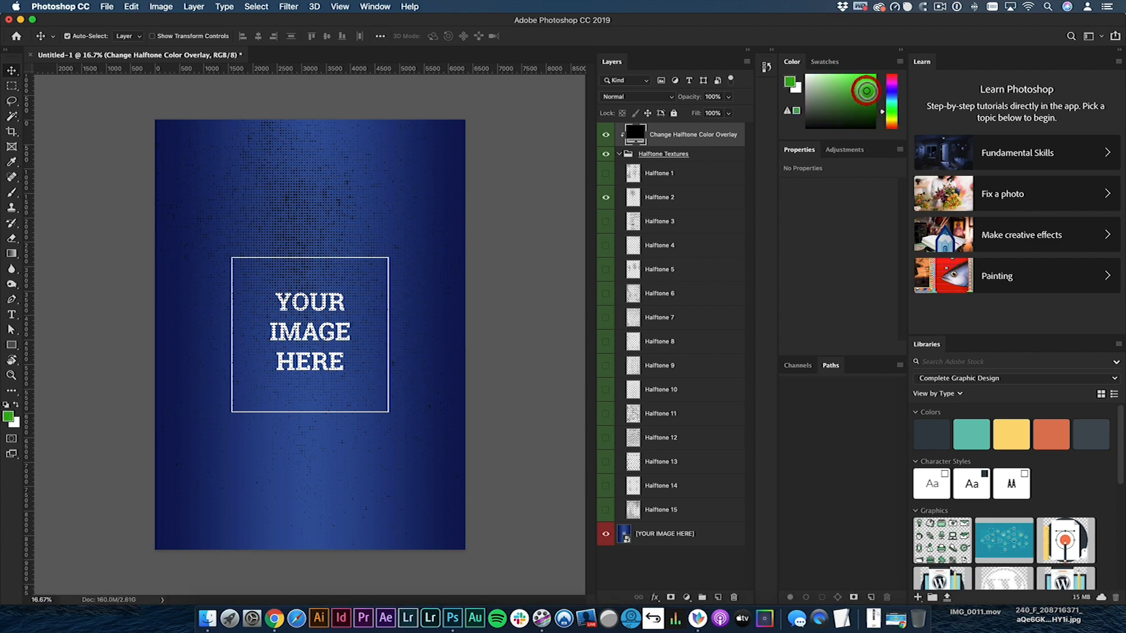
key("alt+BackSpace")
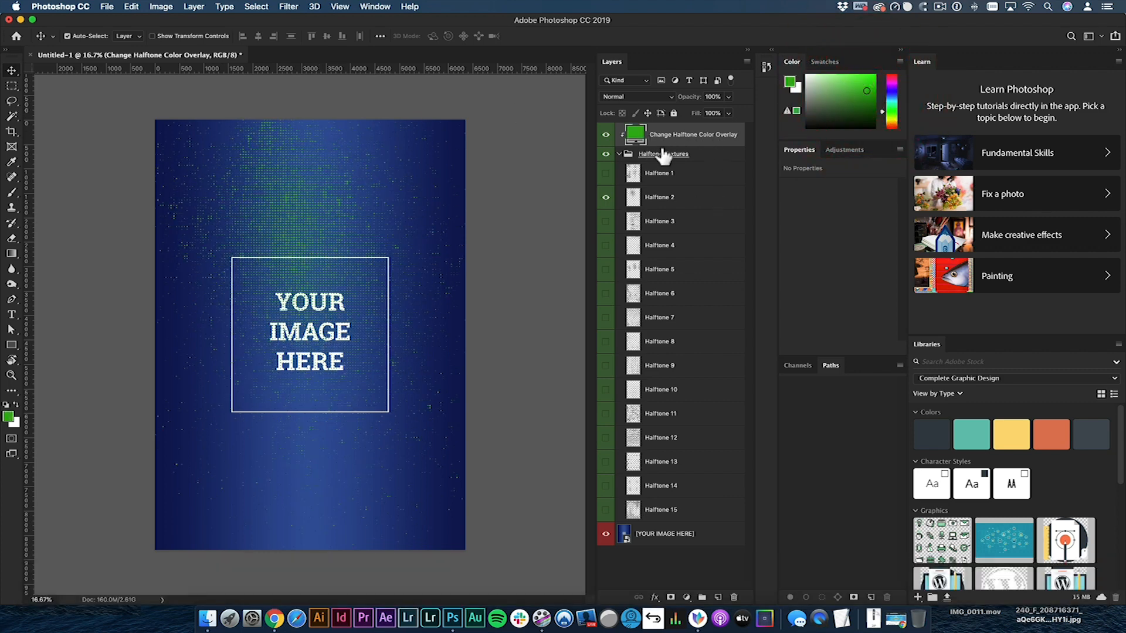
- Hide the Change Halftone Color Overlay layer
left_click(606, 136)
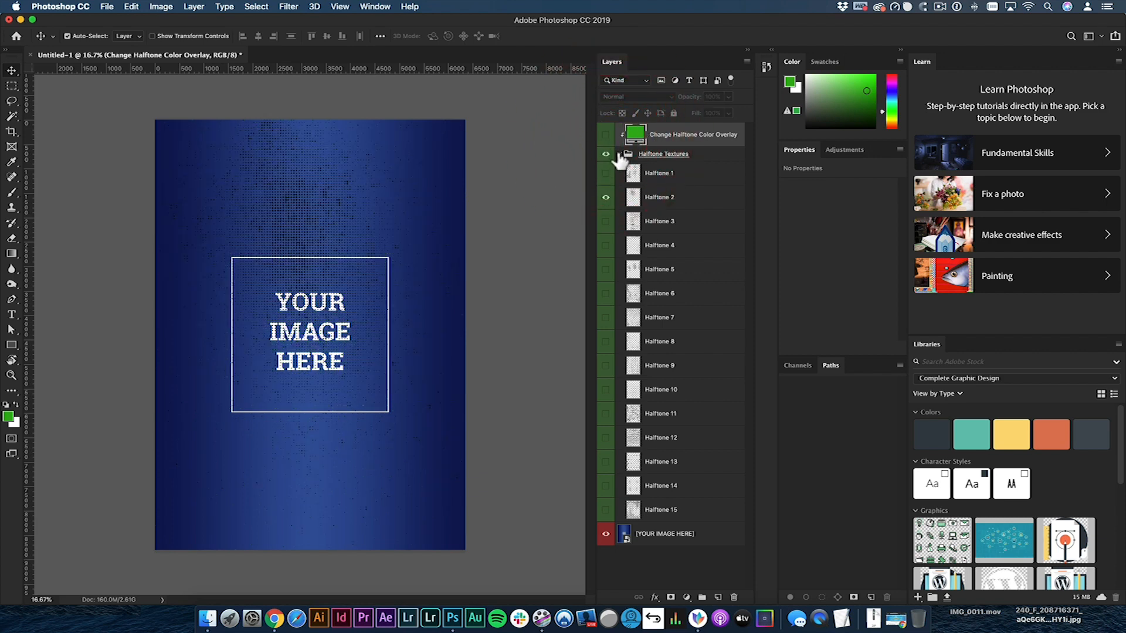
left_click(619, 154)
left_click(619, 153)
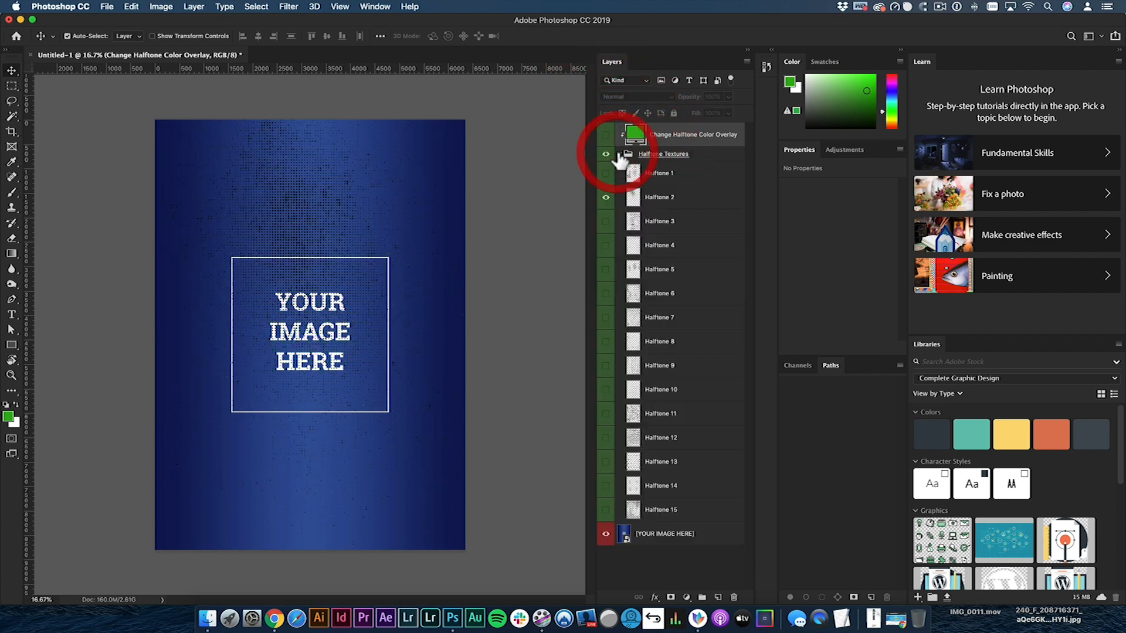
- Open the [YOUR IMAGE HERE] smart object and place the Graphic Design Bootcamp title graphic from the Complete Graphic Design library
double_click(623, 536)
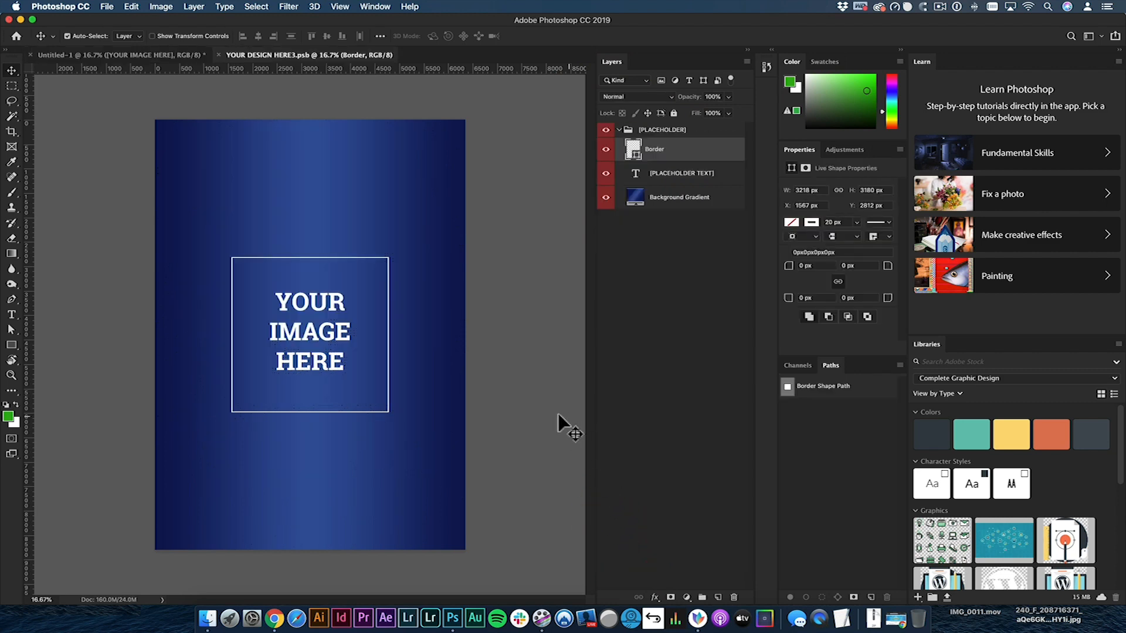
scroll(1080, 557, "down", 5)
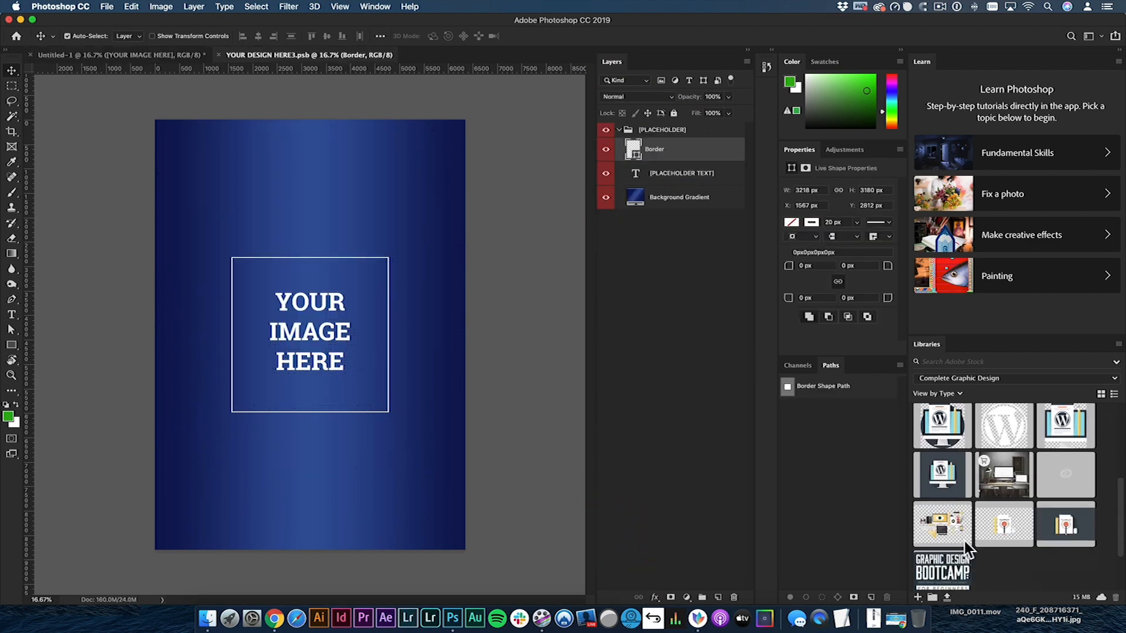
left_click_drag(497, 385, 365, 367)
- Center the title graphic on the canvas and scale it down proportionally to about 4839 × 3542 px
key("super+a")
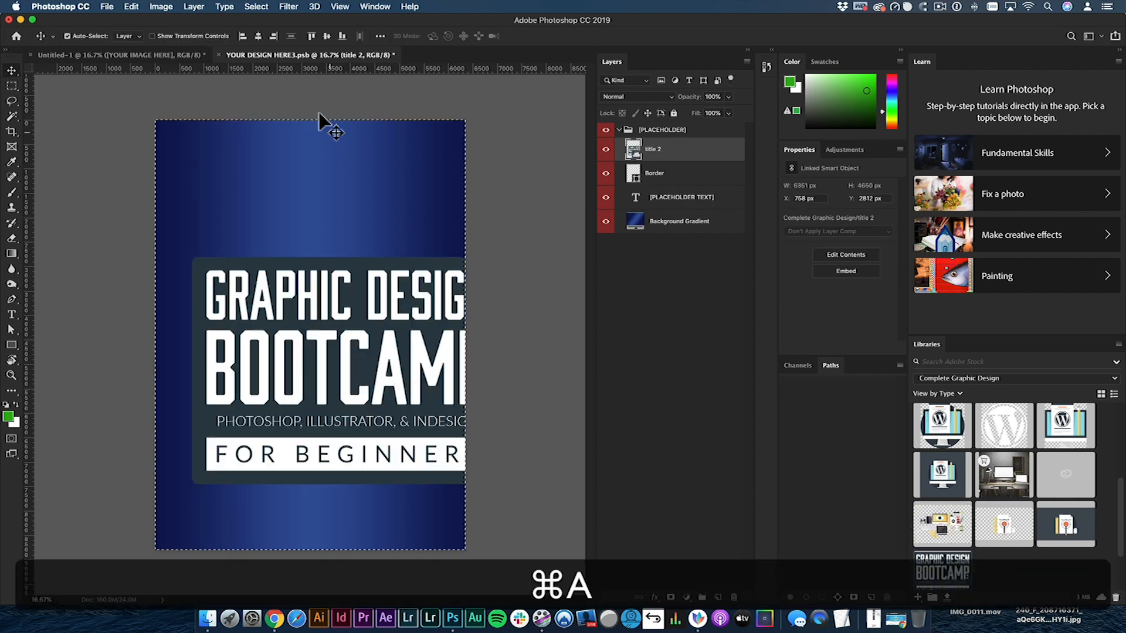
left_click(258, 36)
left_click(326, 36)
key("super+d")
key("alt+super+t")
left_click_drag(469, 218, 429, 249)
key("v")
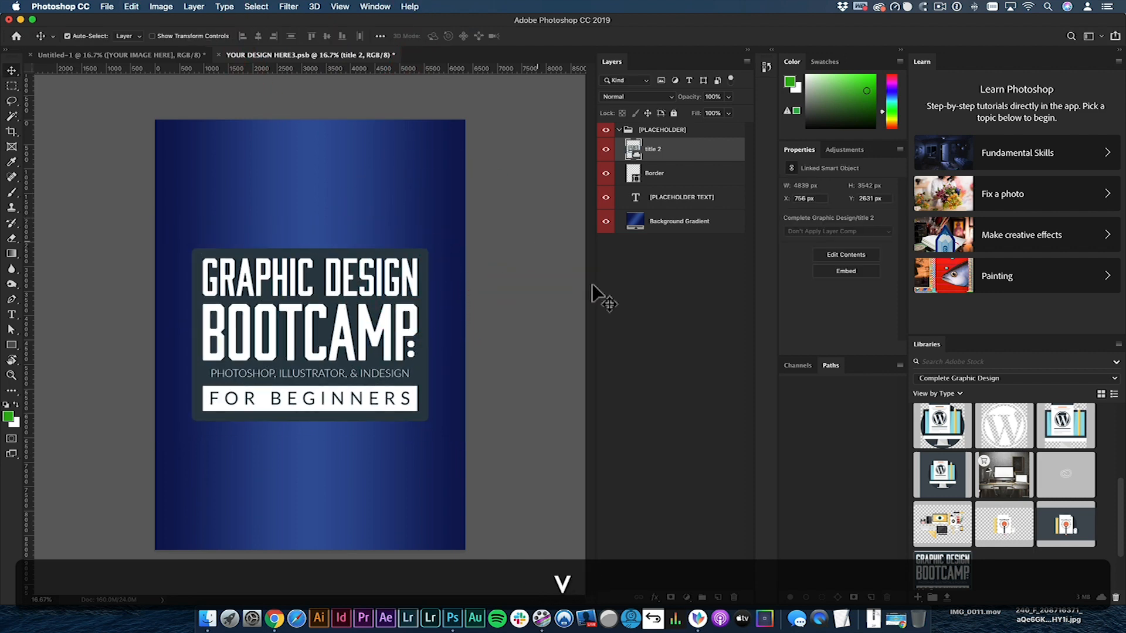
- Add a new layer below the title graphic and fill it with the dark blue sampled from the graphic's backdrop
left_click(645, 282)
left_click(671, 150)
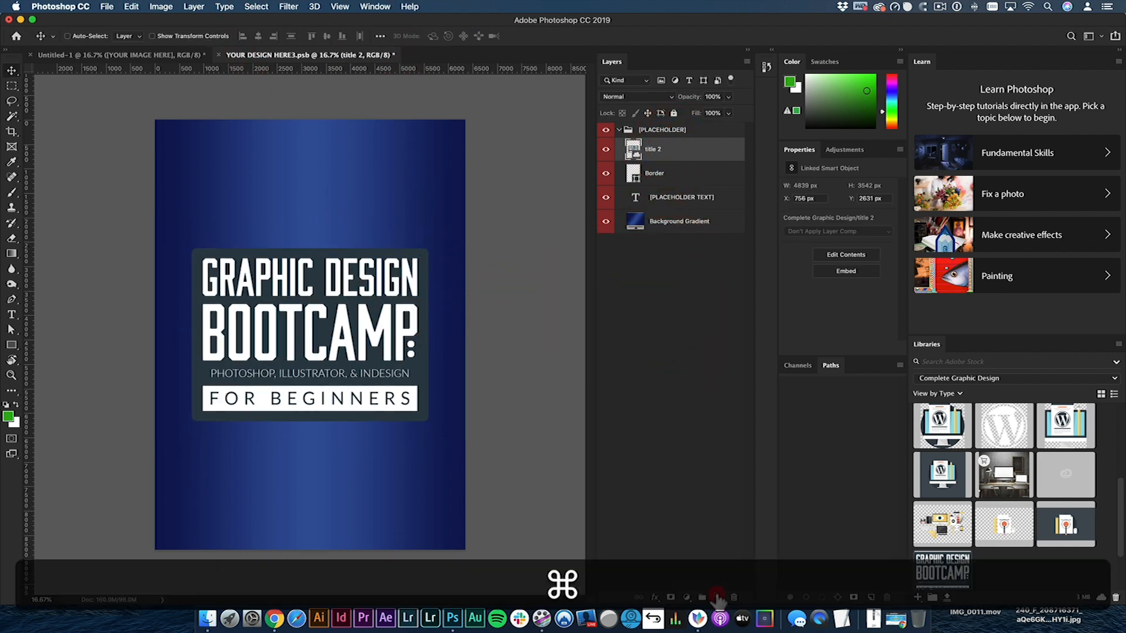
left_click(718, 598, "super")
key("i")
left_click(321, 283)
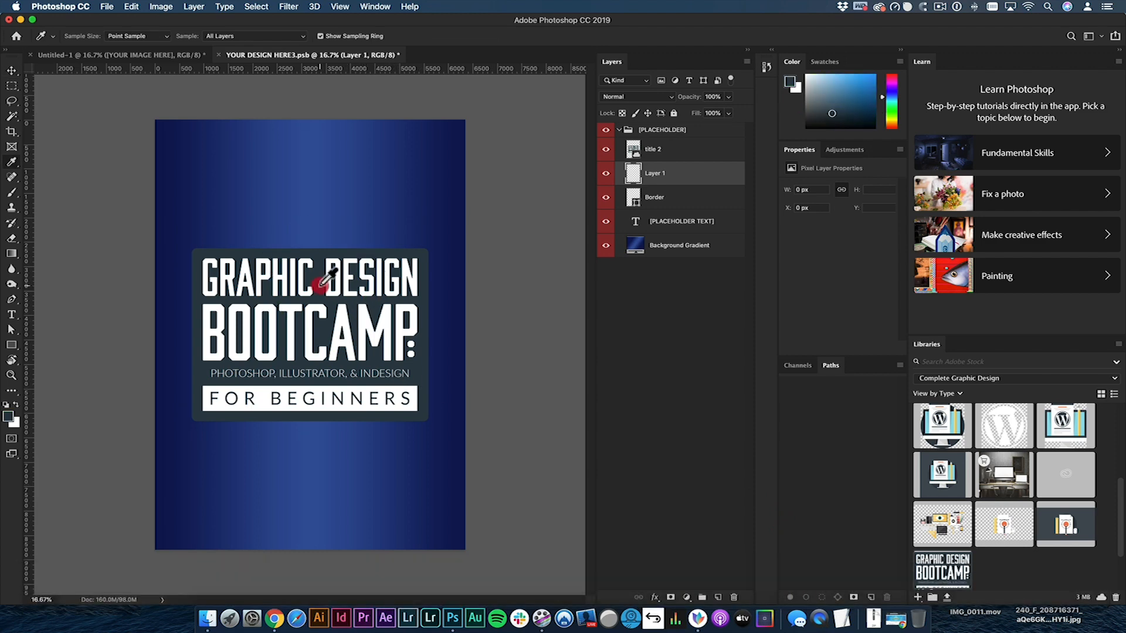
key("alt+BackSpace")
key("v")
- Save the smart object's contents, return to the Untitled-1 document and select the Halftone 2 layer
key("super+s")
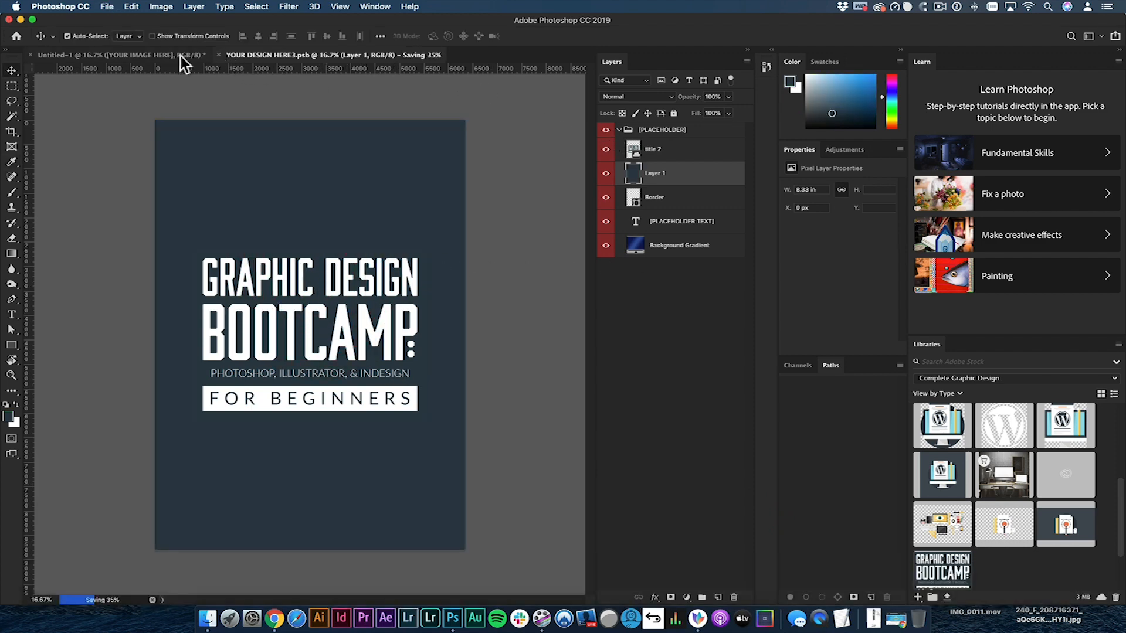
left_click(184, 55)
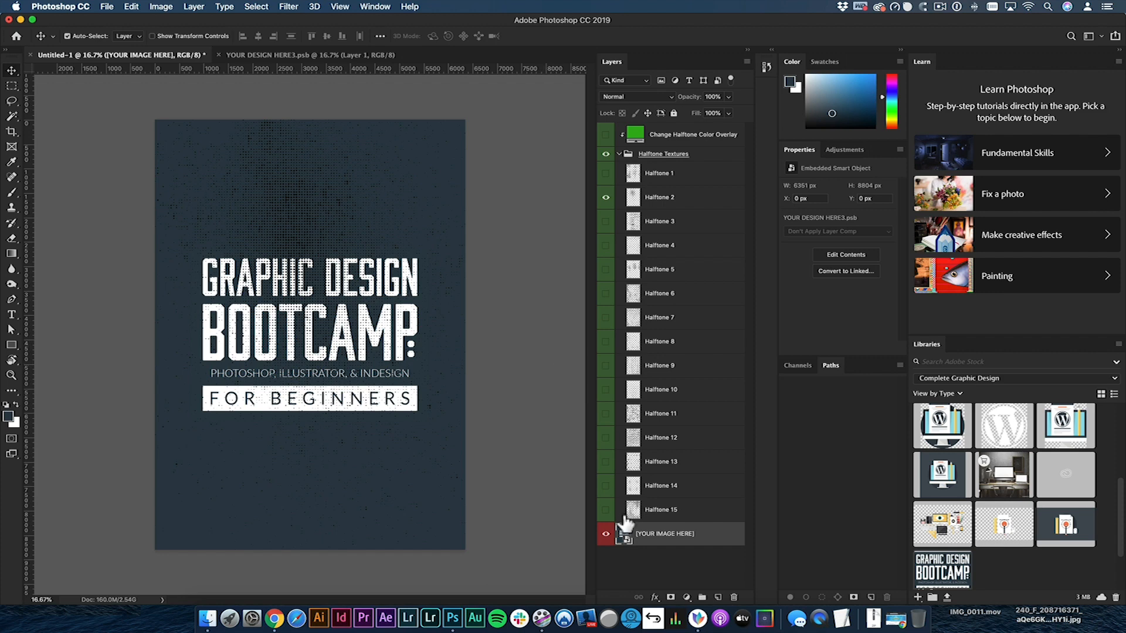
left_click(662, 197)
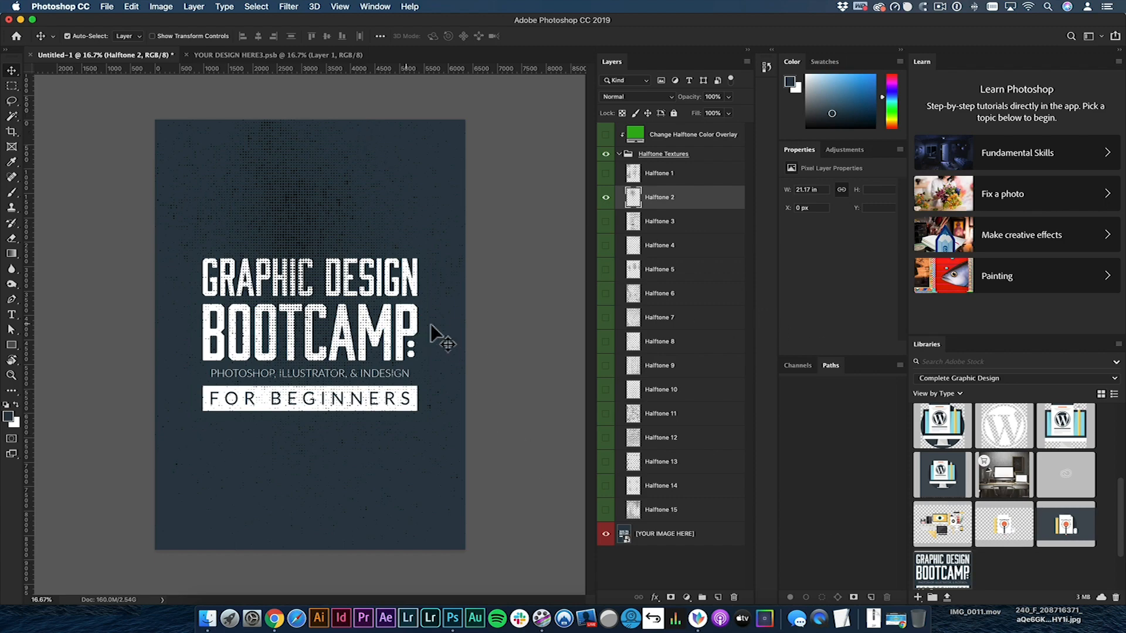
- Create a new blank document of 2550 × 3300 px at 300 pixels/inch
key("super+n")
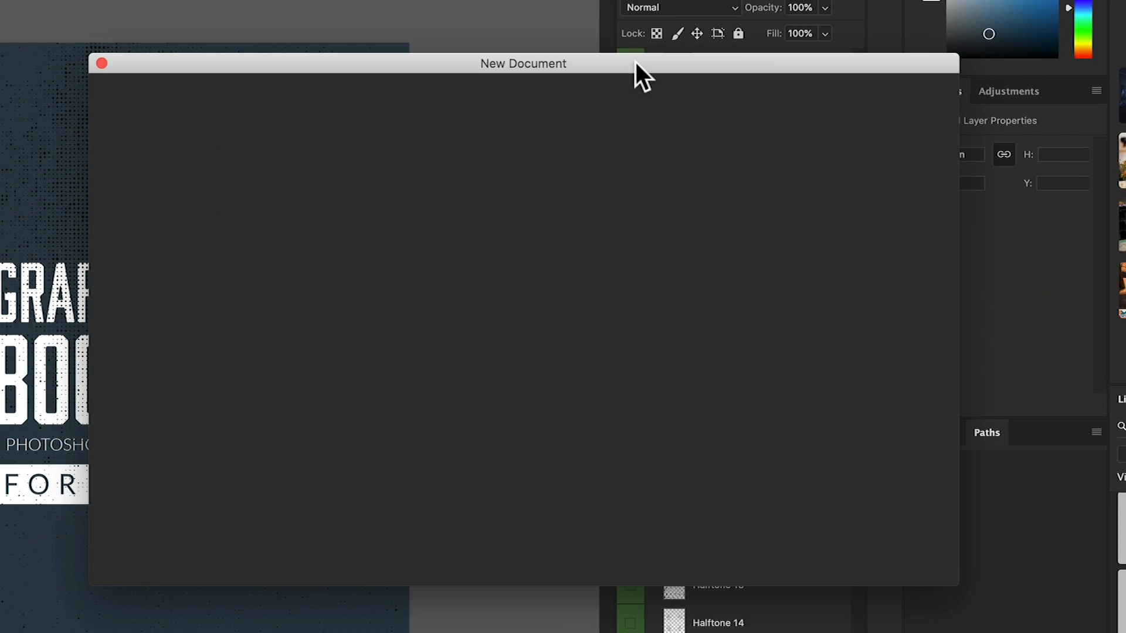
left_click_drag(639, 60, 626, 88)
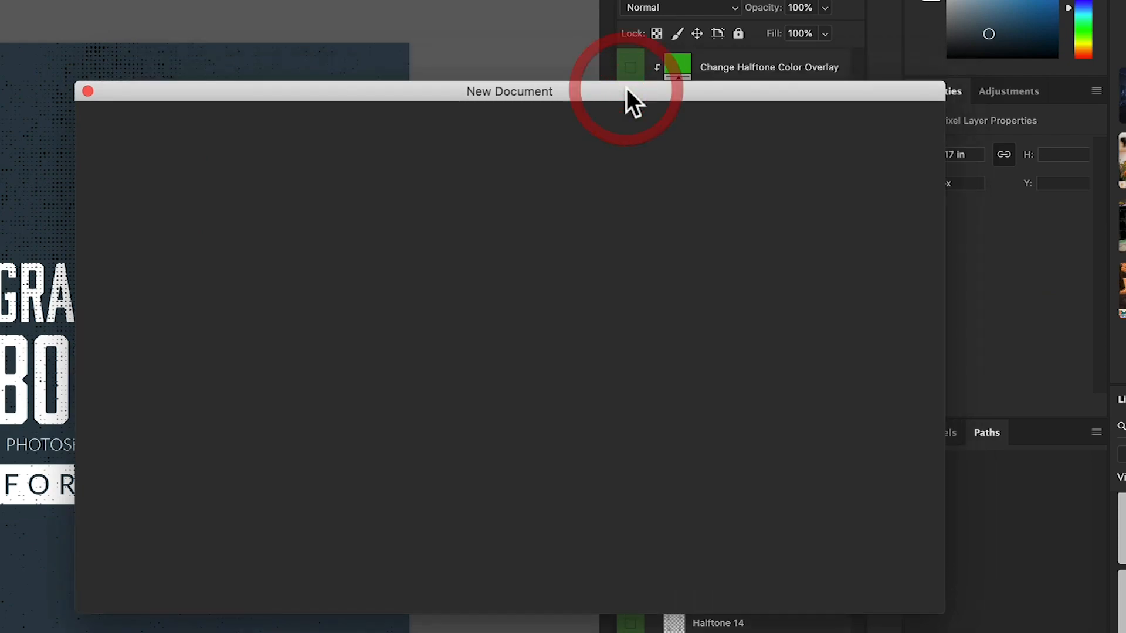
left_click(895, 579)
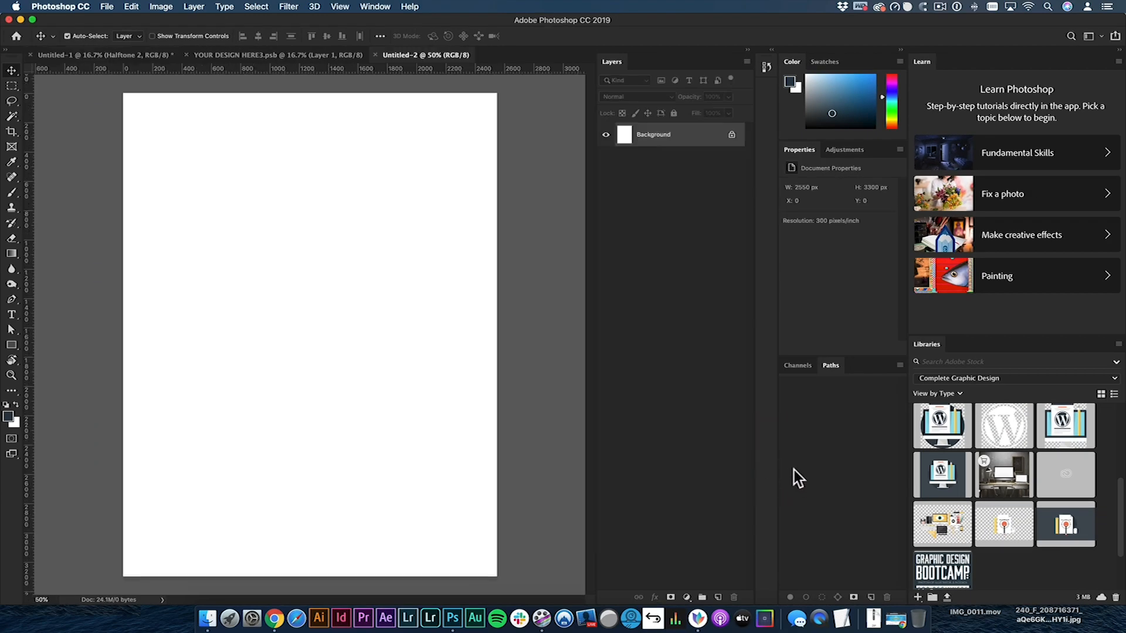
- Place Artwork 1 from the Complete Graphic Design library in the new document, scaled to about 1984 × 1984 px
left_click_drag(944, 480, 342, 314)
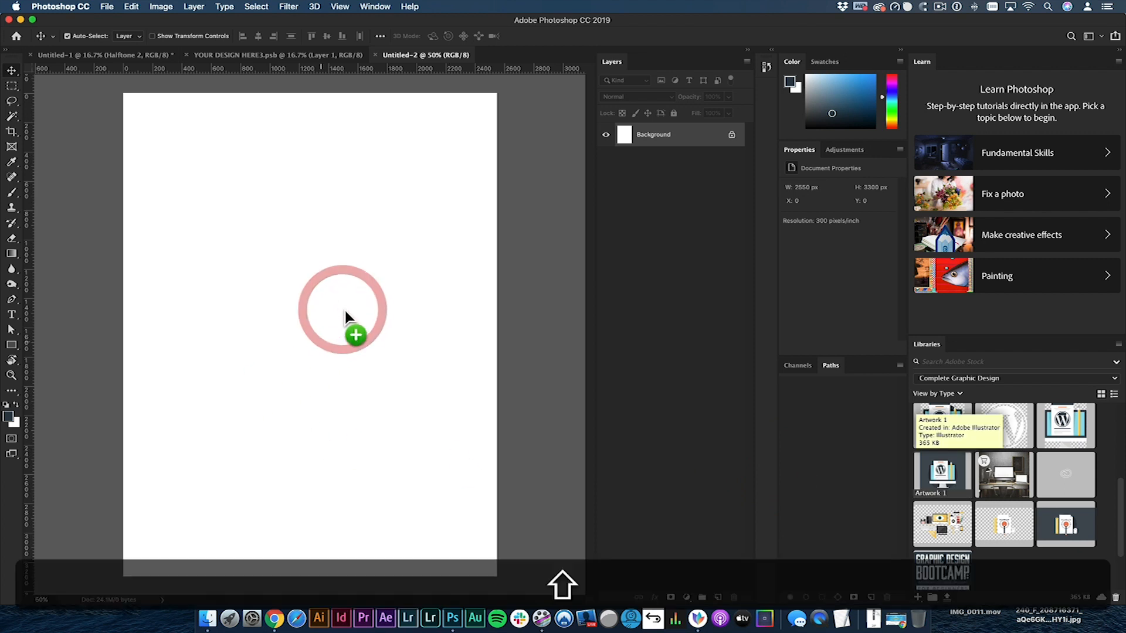
left_click_drag(400, 246, 489, 166)
key("Return")
key("v")
- Center Artwork 1 horizontally and vertically on the canvas, clearing the selection when aligned
left_click_drag(335, 241, 292, 265)
key("super+a")
key("super+v")
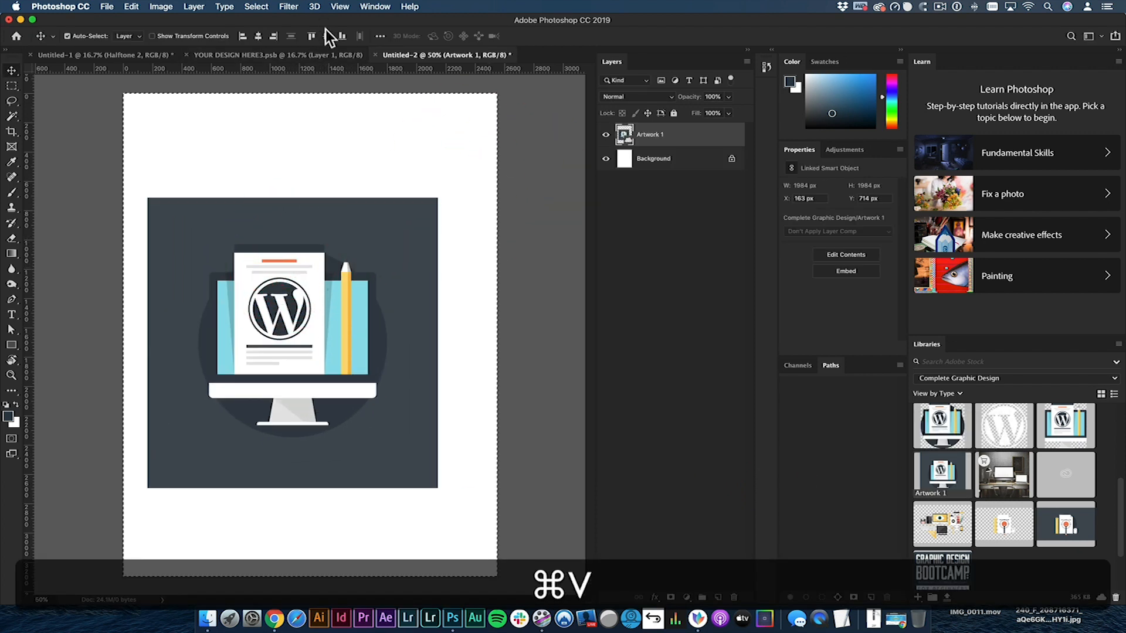
left_click(327, 36)
left_click(259, 35)
key("super+d")
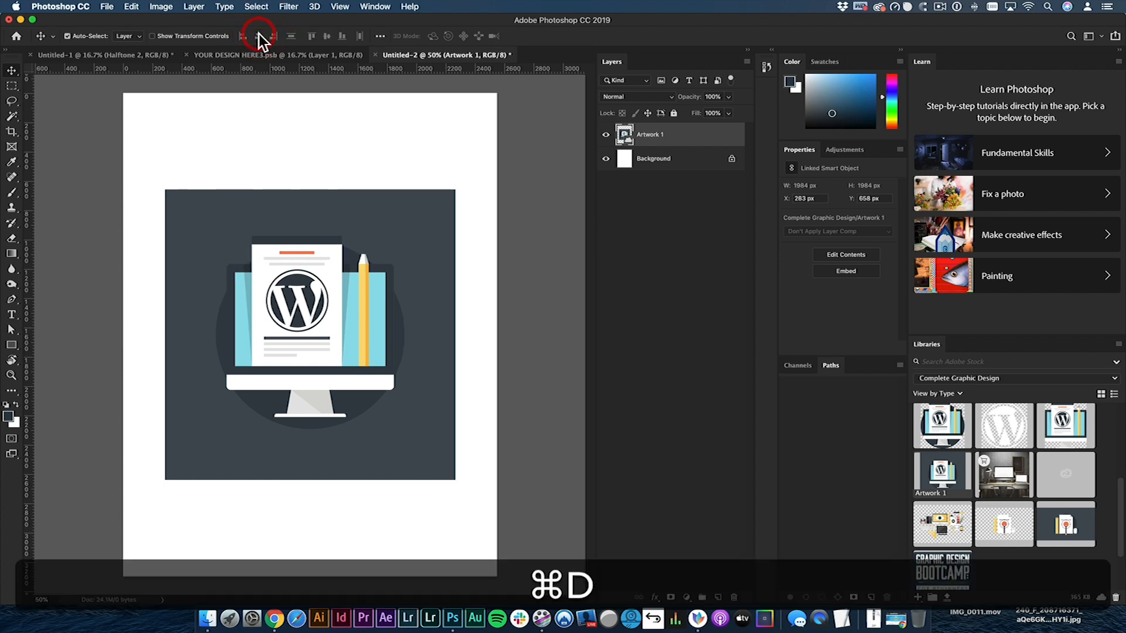
- Fill the Background layer with the dark blue foreground color and reselect the Artwork 1 layer
left_click(652, 160)
key("alt+BackSpace")
left_click(325, 288)
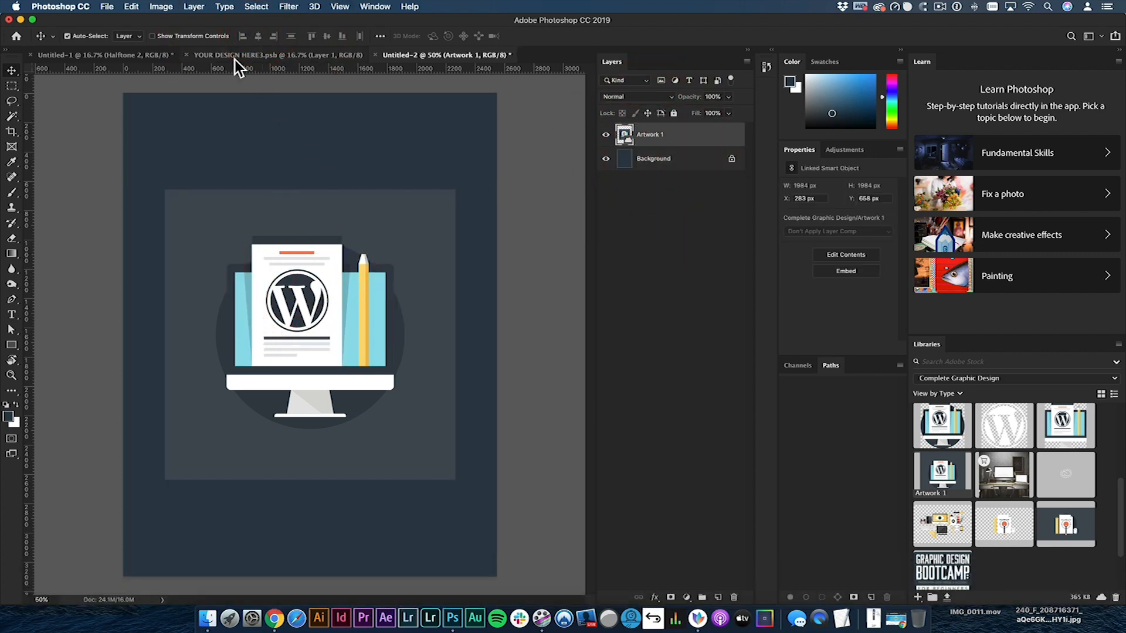
- In Untitled-1, hide the Halftone 2 texture, show Halftone 11 instead and select the Halftone 11 layer
left_click(138, 54)
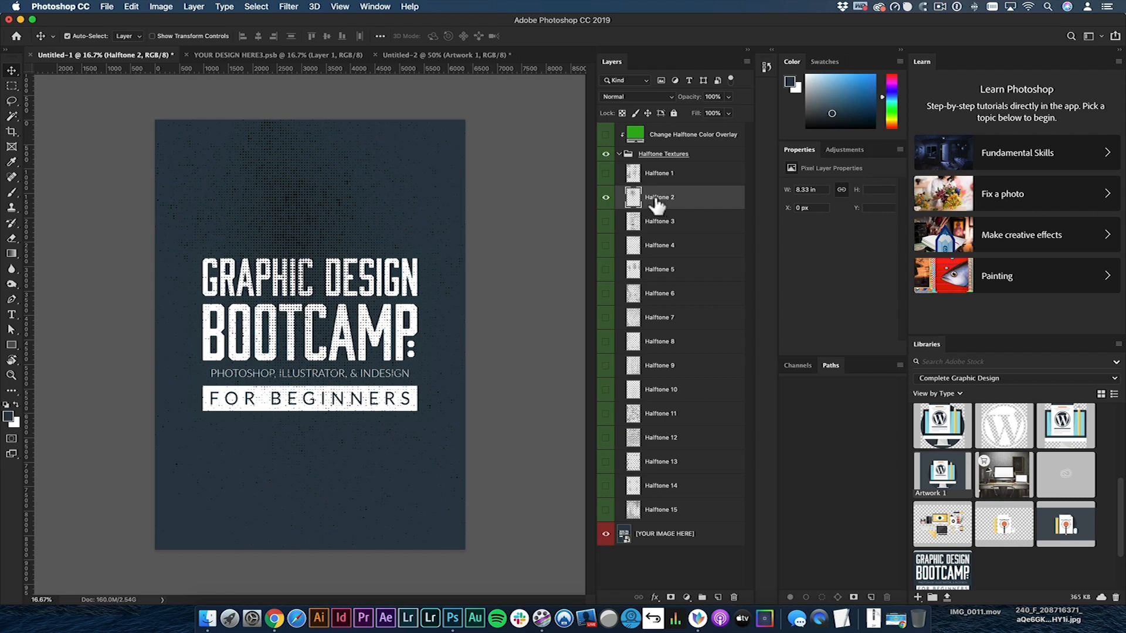
left_click(606, 197)
left_click(605, 413)
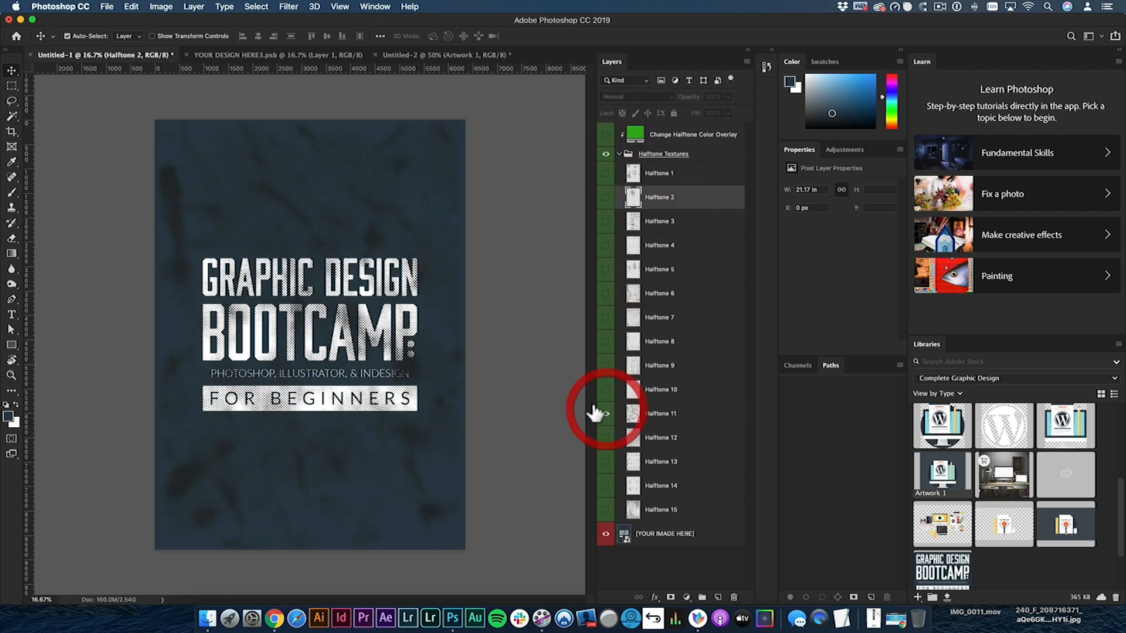
key("v")
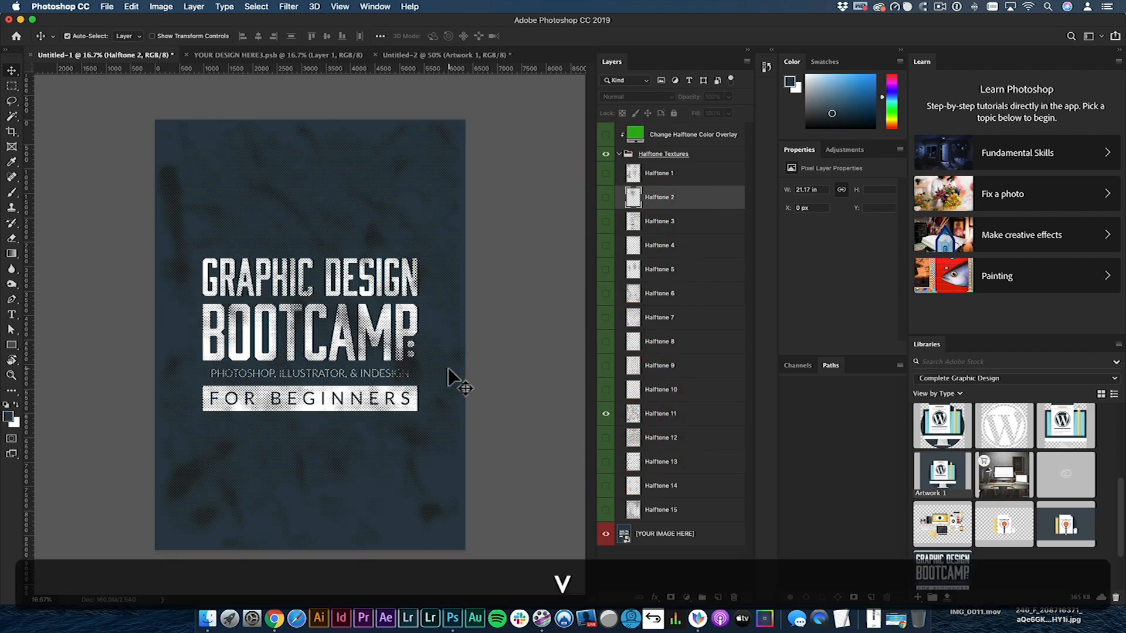
left_click(671, 415)
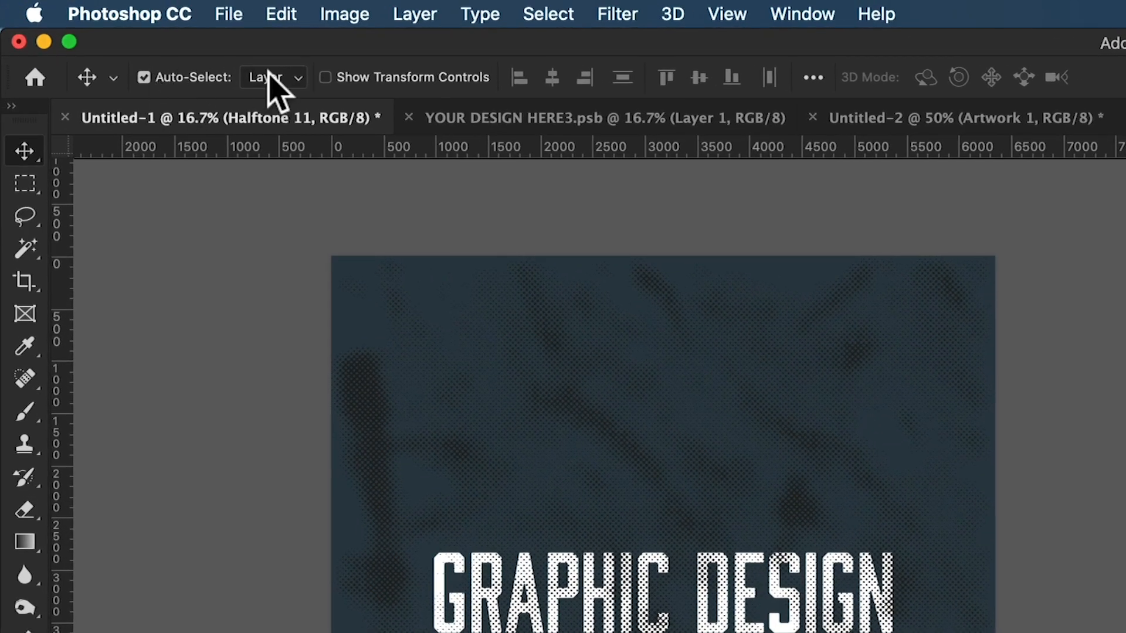
- Toggle the Move tool's Auto-Select option off and back on
key("super")
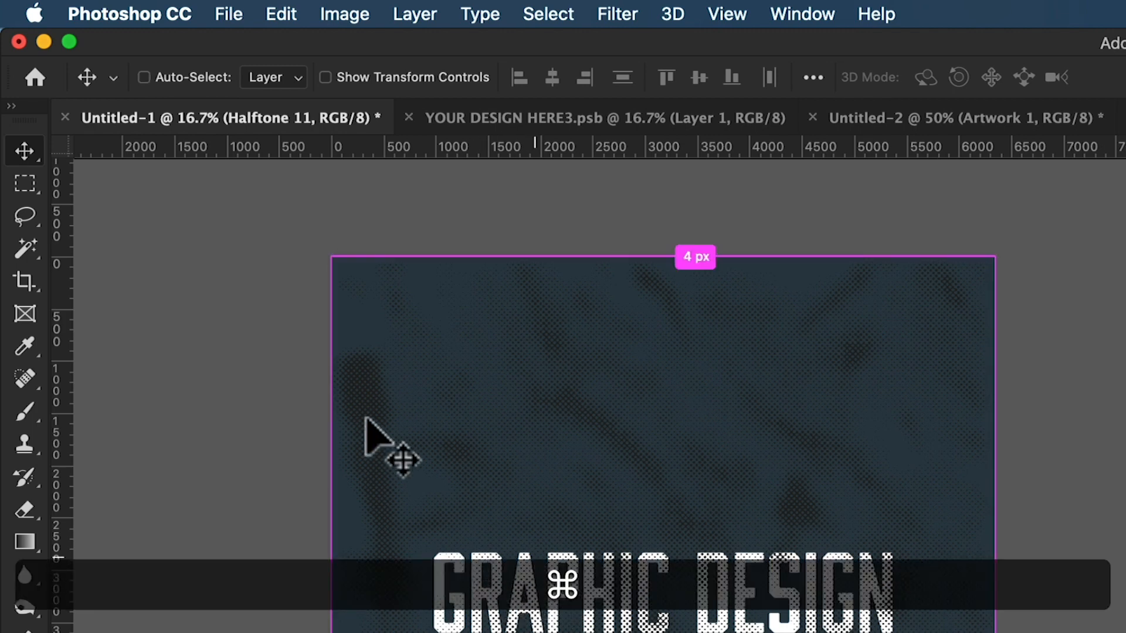
left_click(144, 77)
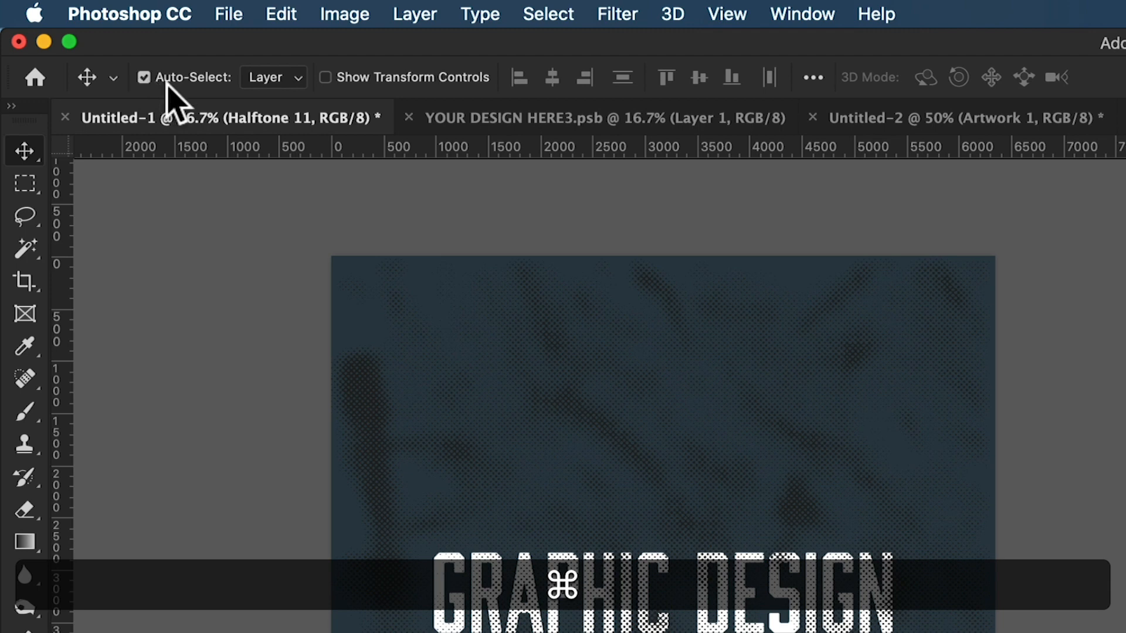
- Turn off the Move tool's Auto-Select option while keeping the Halftone 11 layer selected
left_click(144, 77)
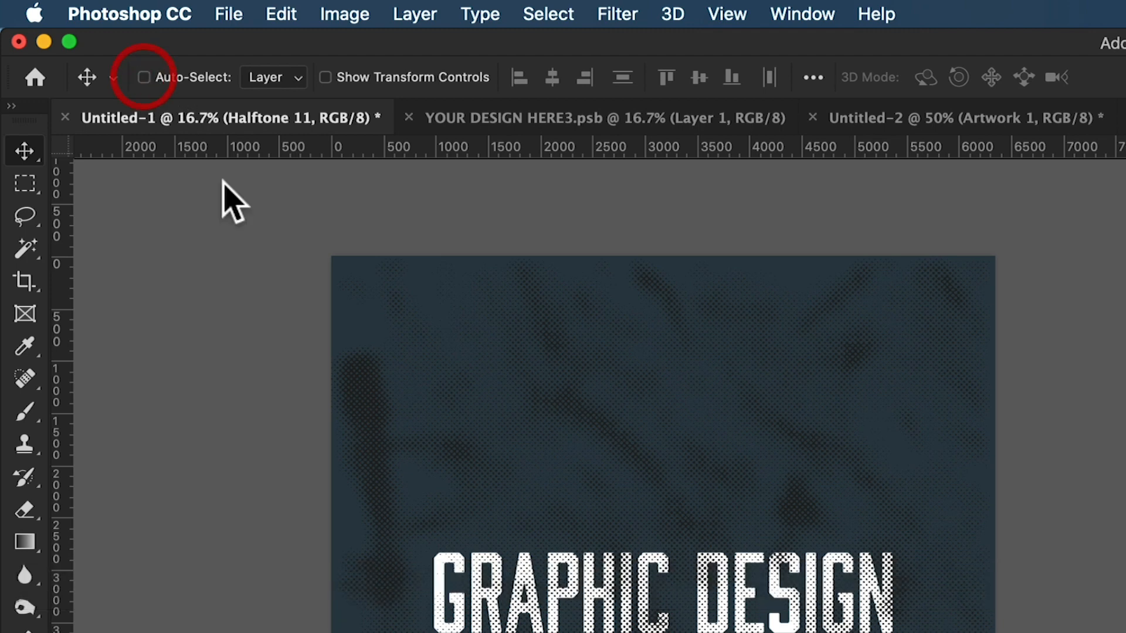
key("super")
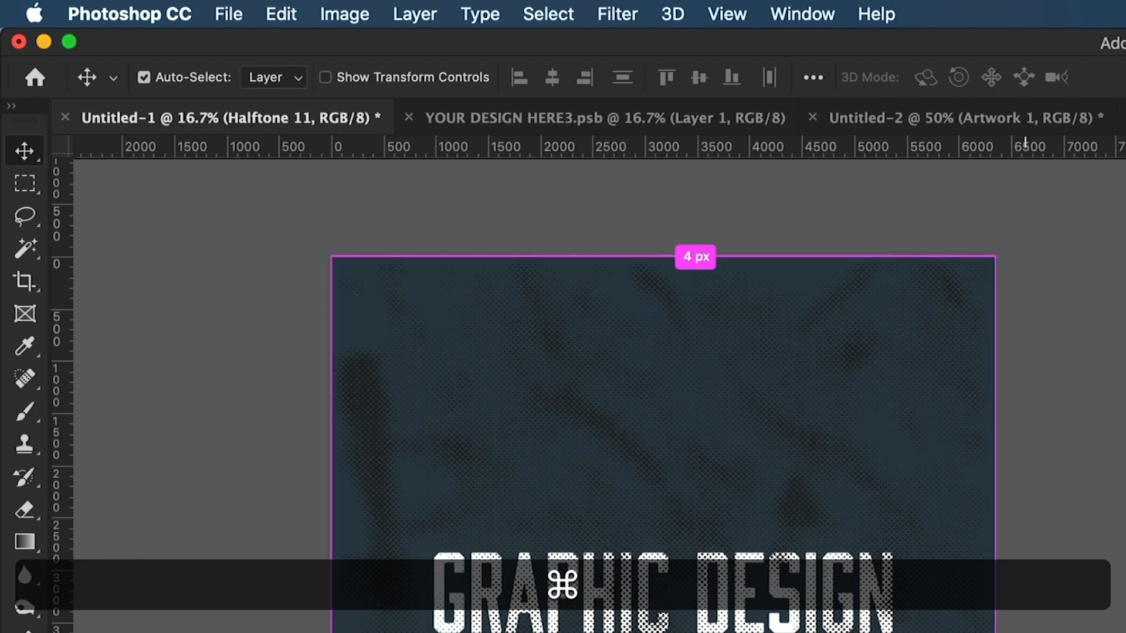
left_click(796, 592, "super")
left_click(604, 577, "super")
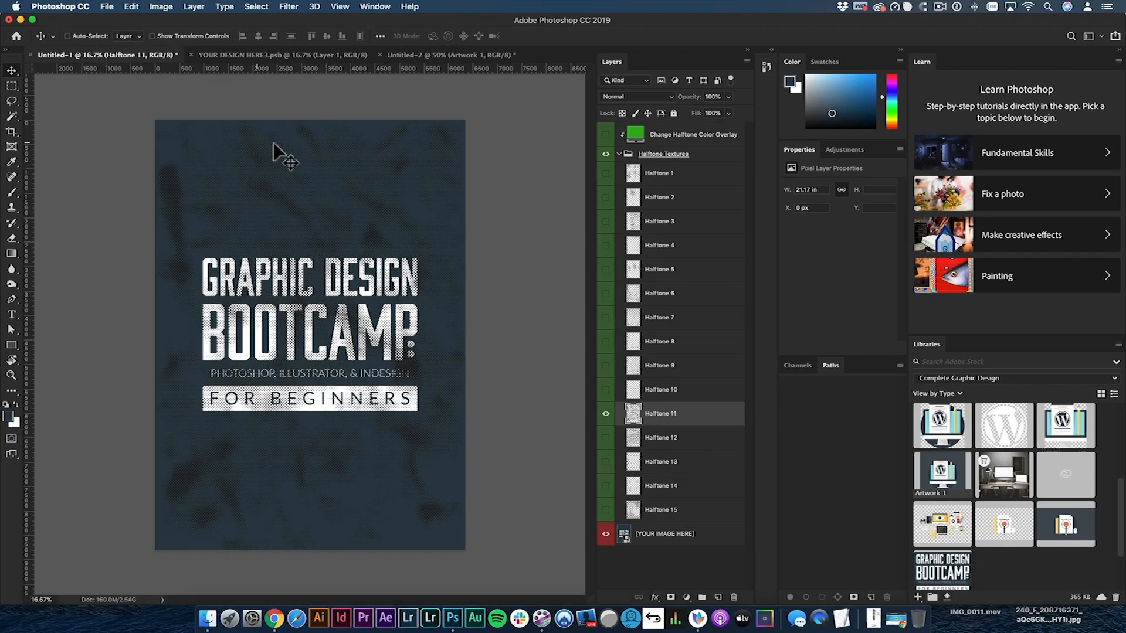
- Try to transfer the Halftone 11 texture from Untitled-1 into the Untitled-2 document, and delete the transferred layer
left_click_drag(301, 337, 445, 68)
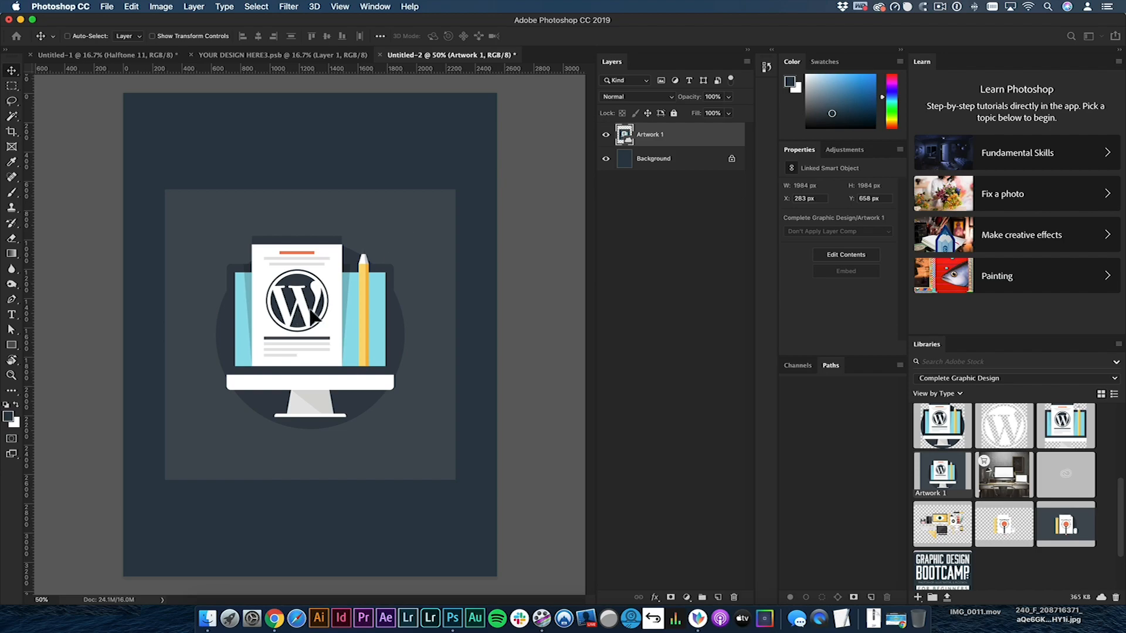
left_click_drag(315, 318, 320, 322)
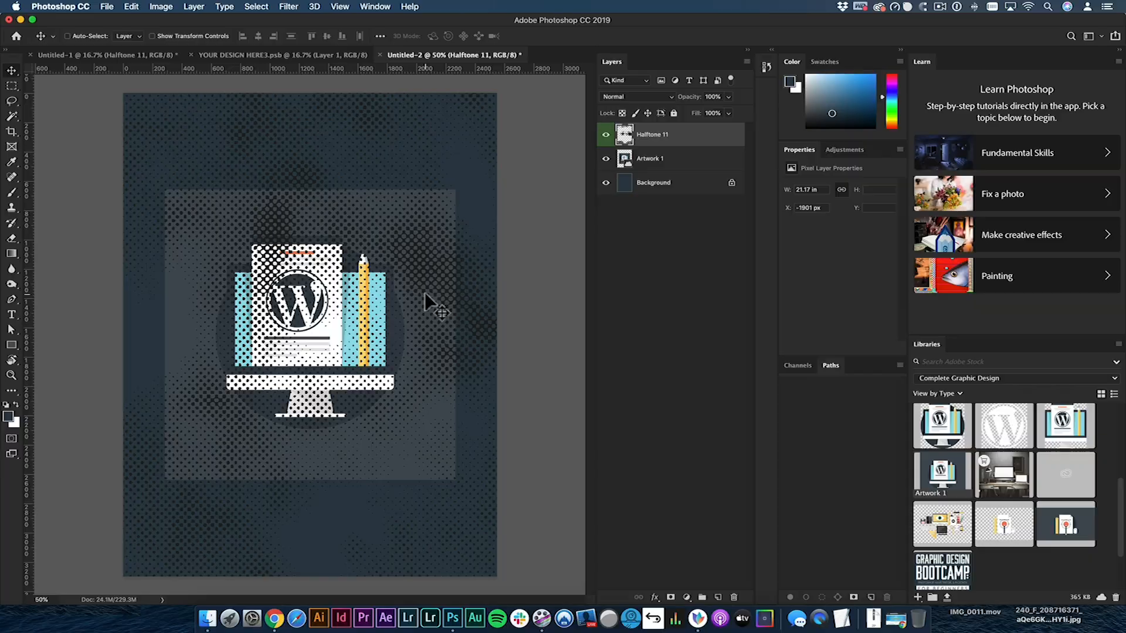
key("BackSpace")
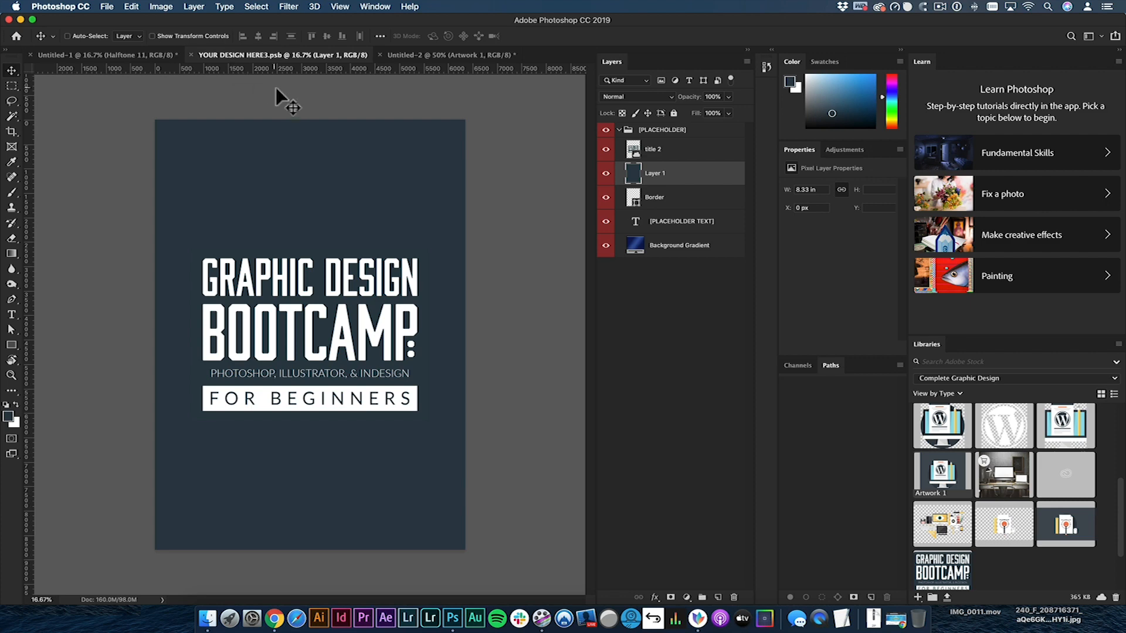
- In Untitled-1, duplicate the Halftone 11 layer within the same document as Halftone 11 copy
left_click(149, 59)
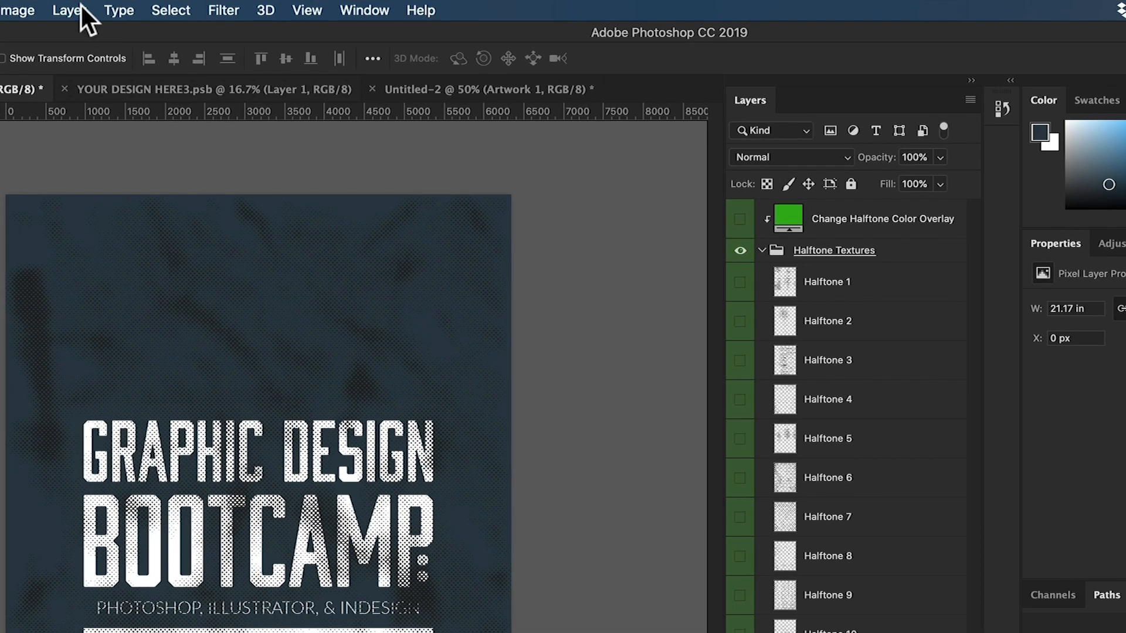
left_click(194, 6)
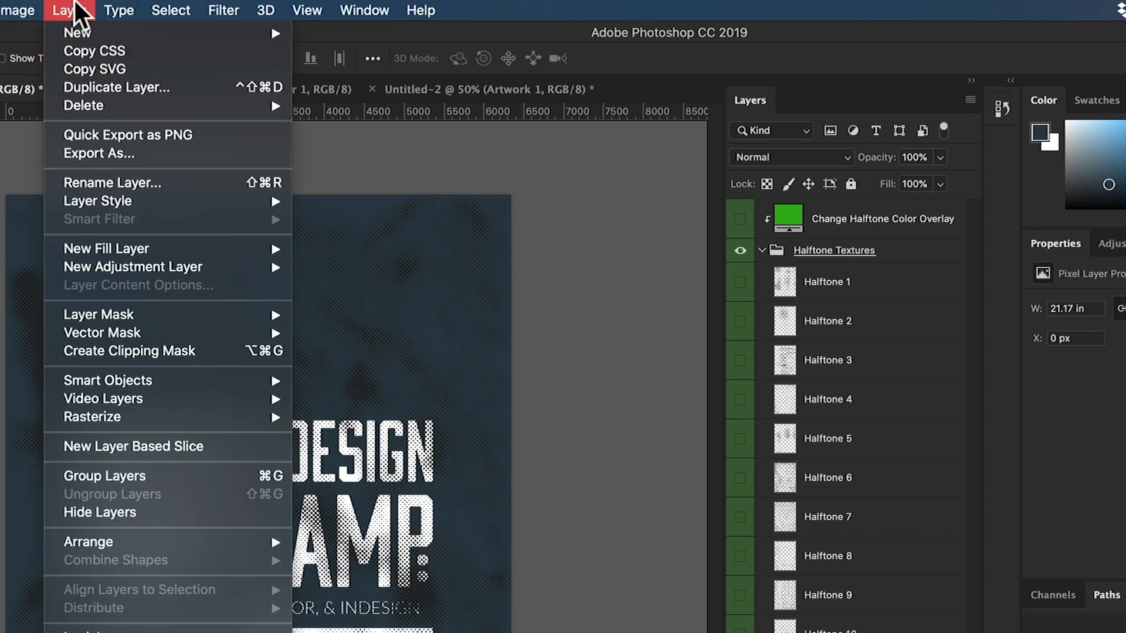
left_click(111, 87)
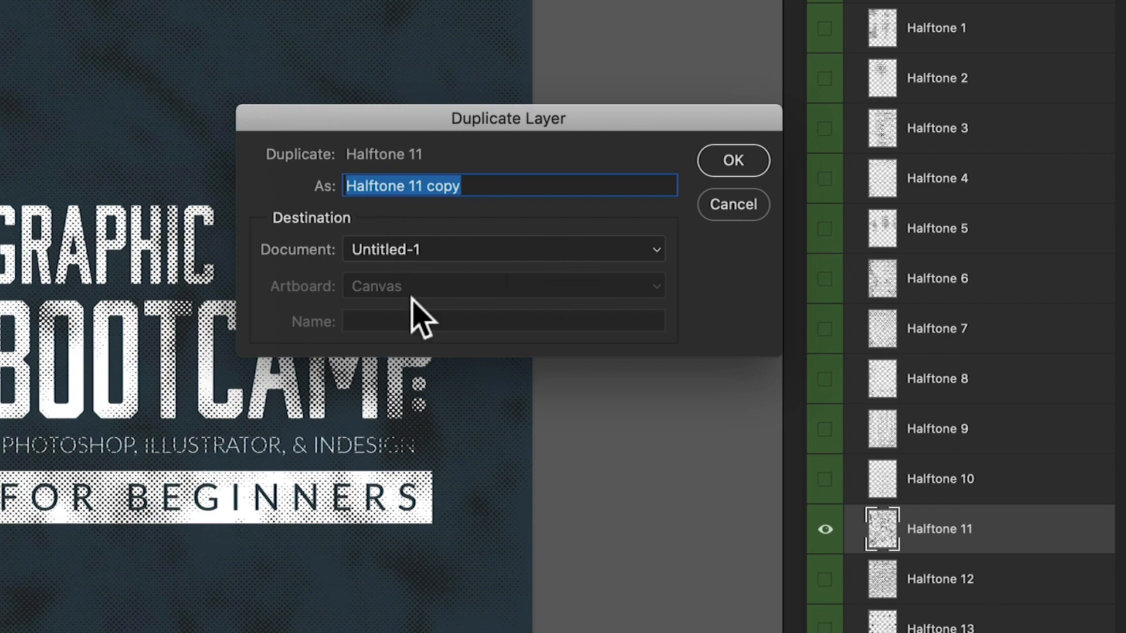
left_click(727, 165)
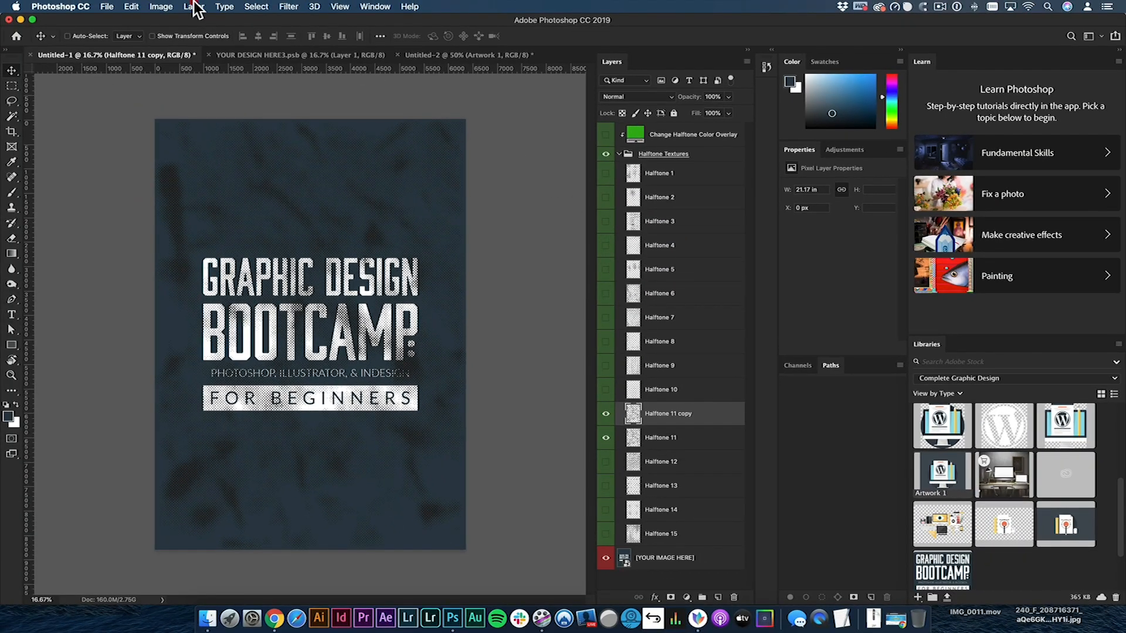
- Duplicate the Halftone 11 copy layer into the Untitled-2 document and hide it there
left_click(194, 7)
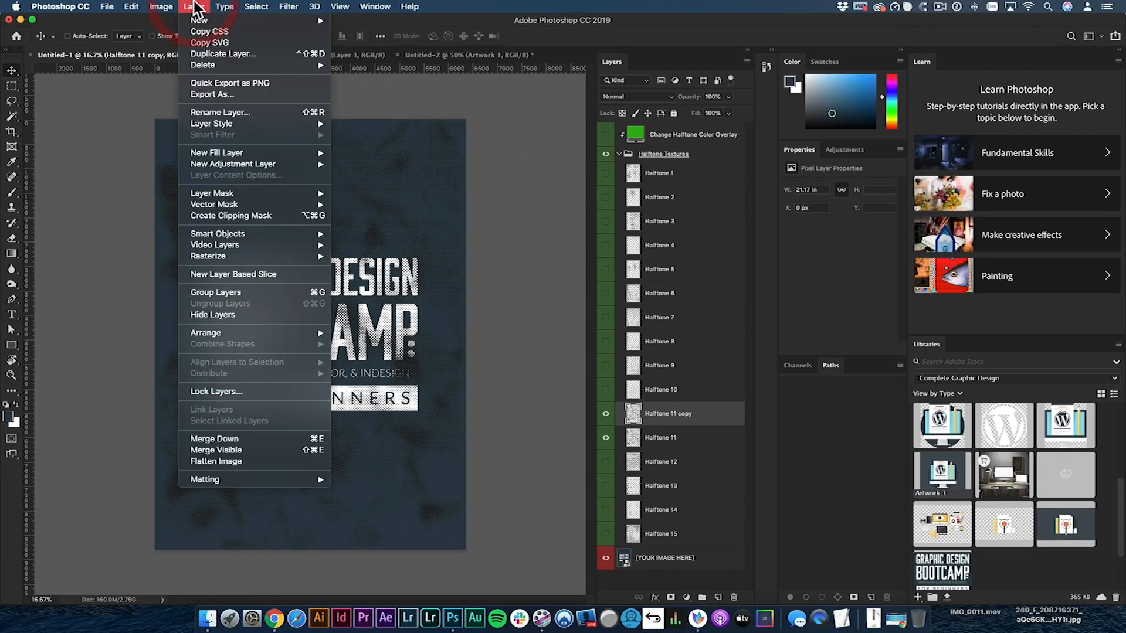
left_click(233, 53)
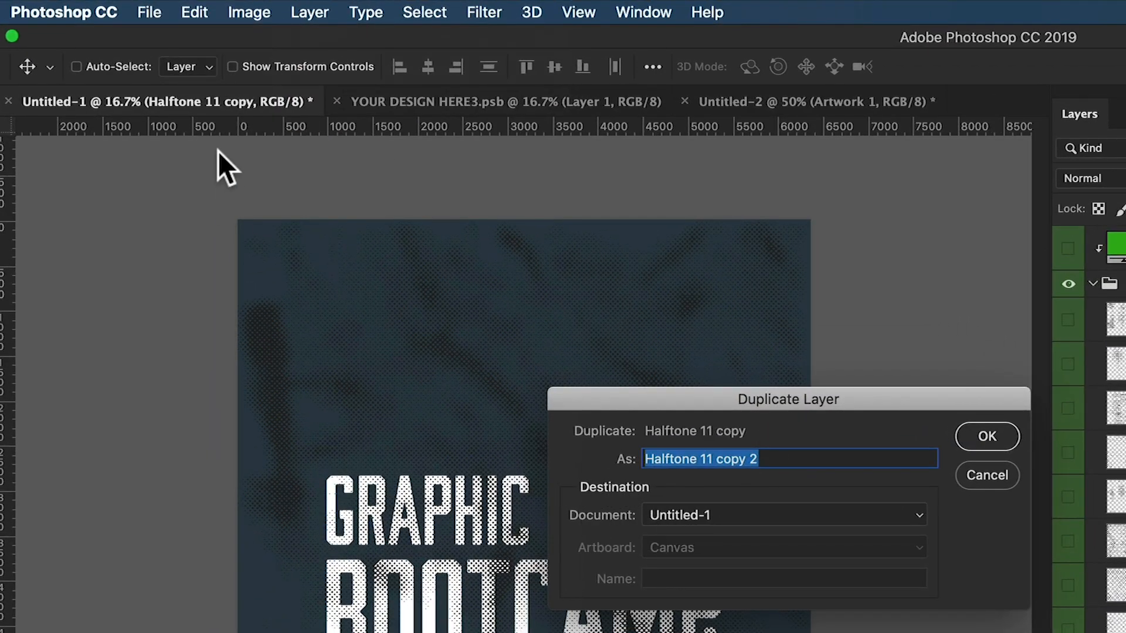
left_click(749, 517)
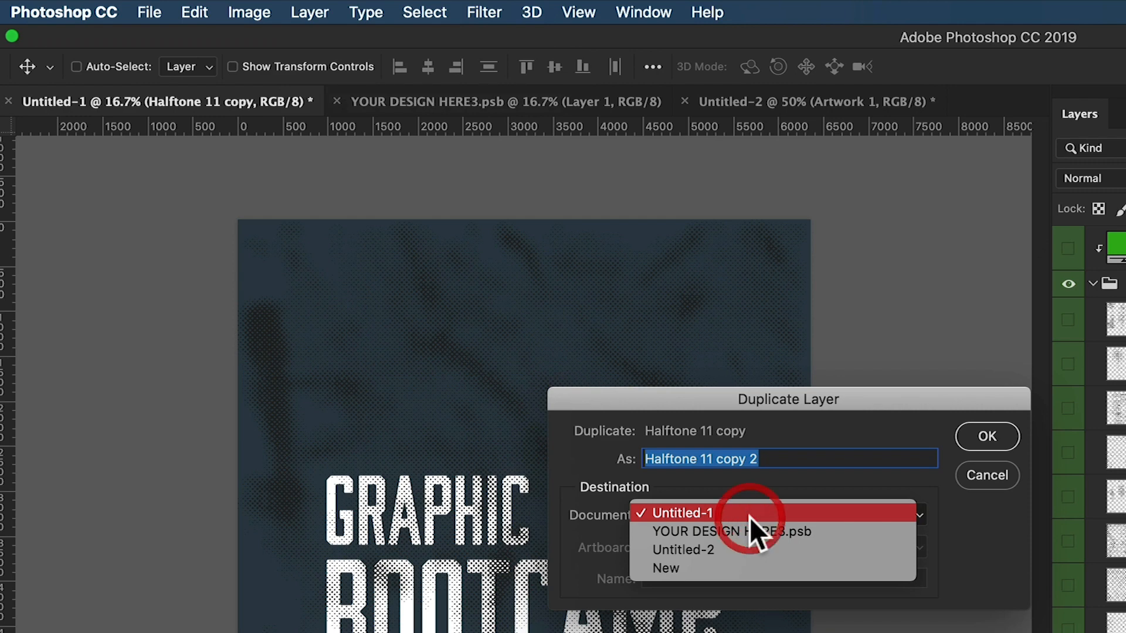
left_click(697, 550)
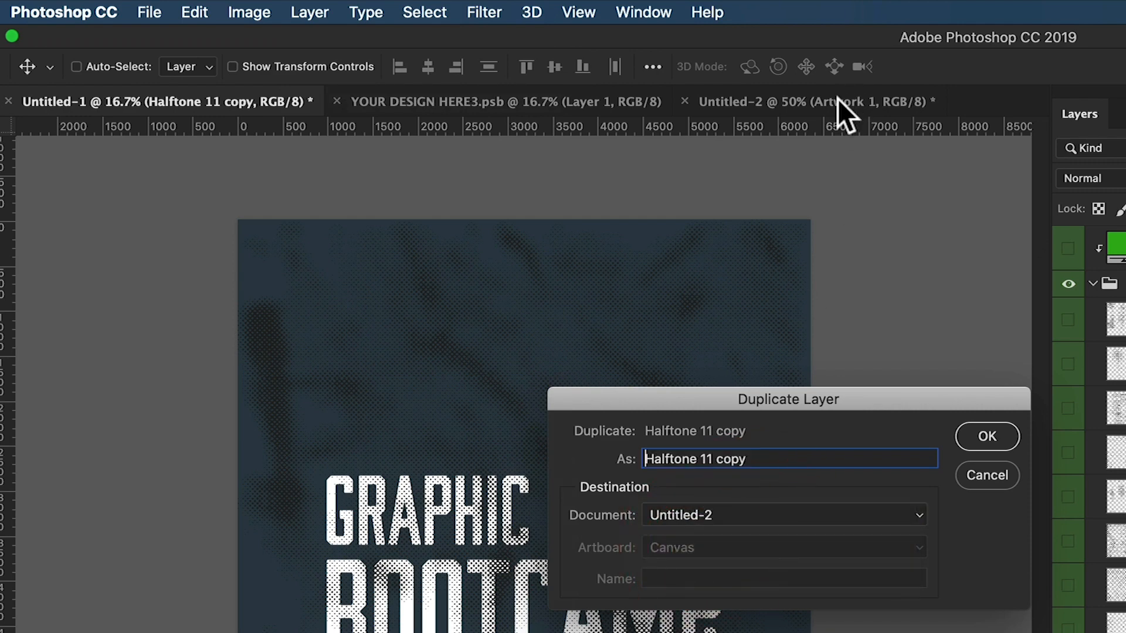
left_click(990, 437)
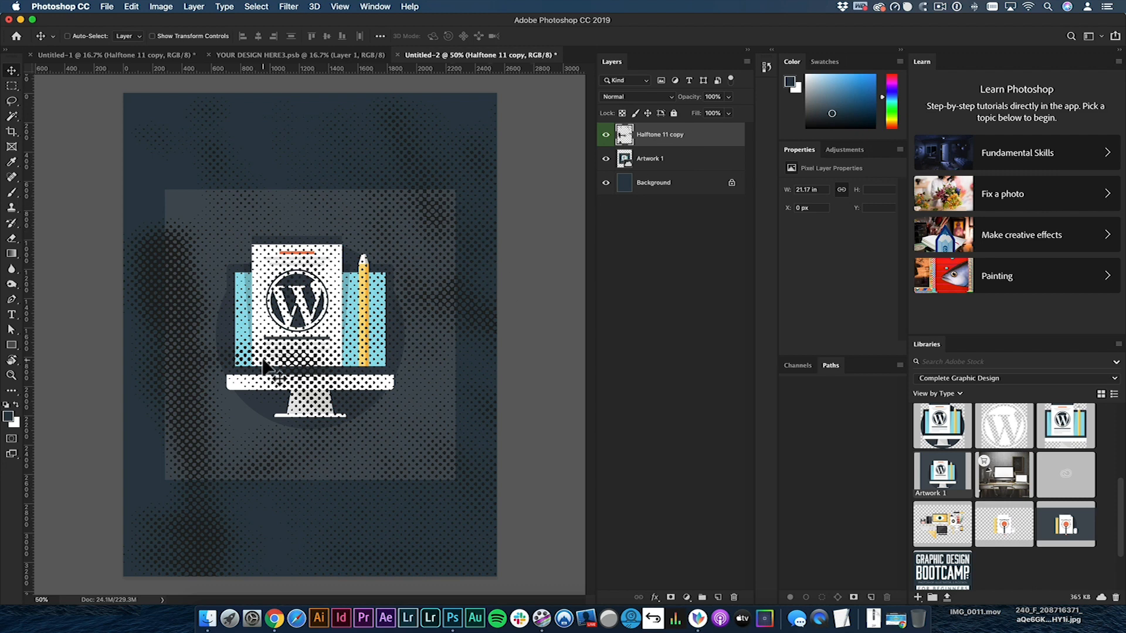
left_click(606, 136)
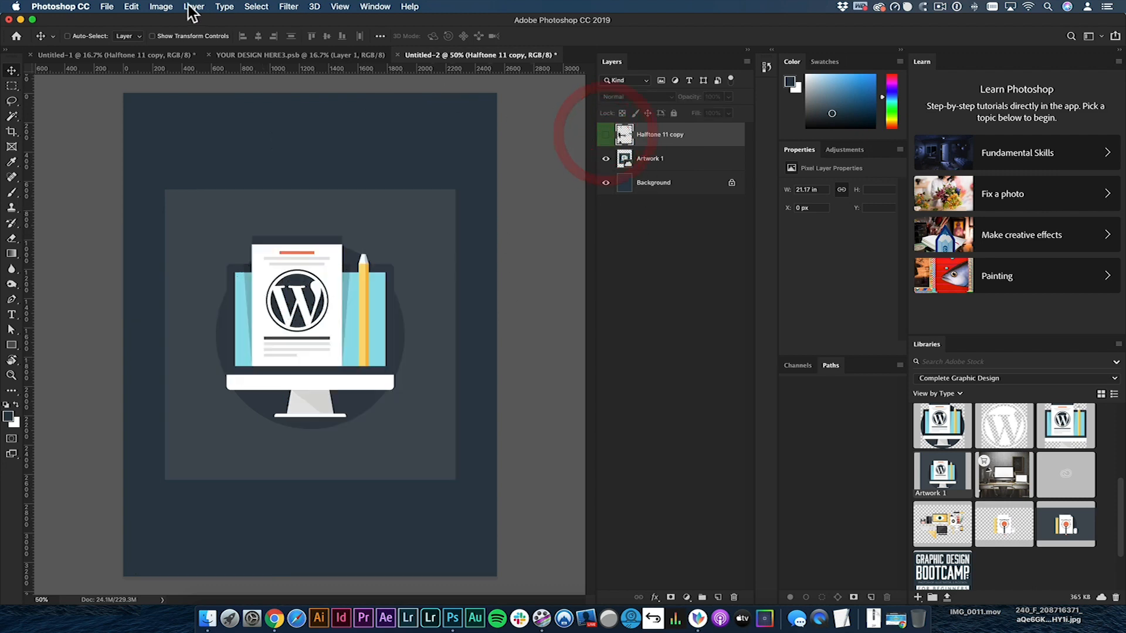
- Return to Untitled-1 and duplicate the Halftone 11 copy layer into a new document
left_click(193, 7)
left_click(143, 49)
left_click(118, 55)
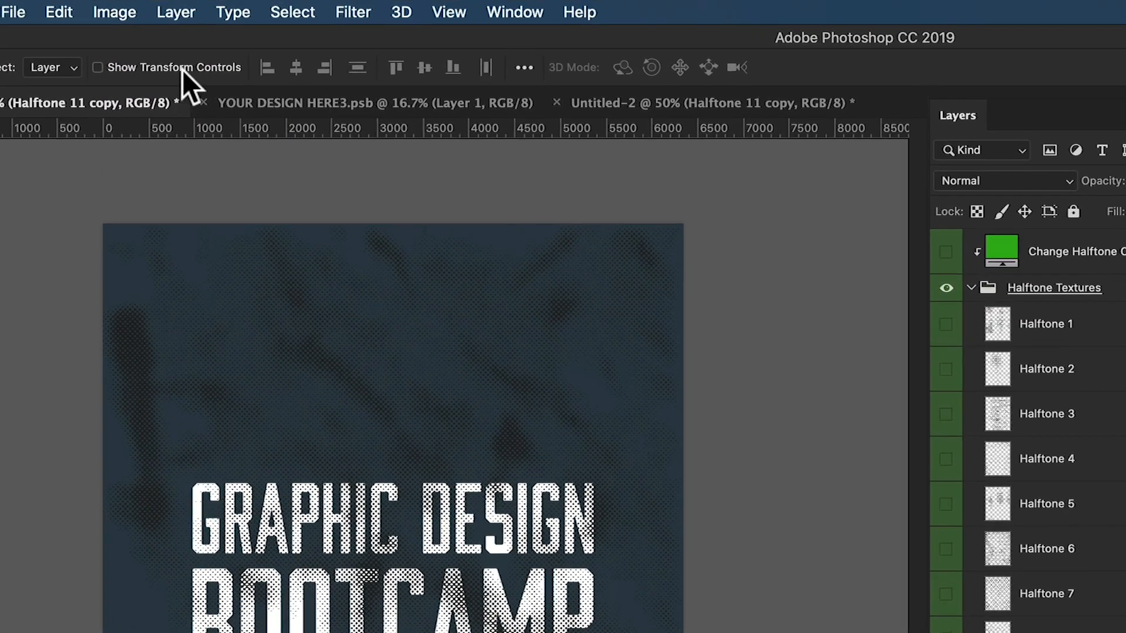
left_click(195, 6)
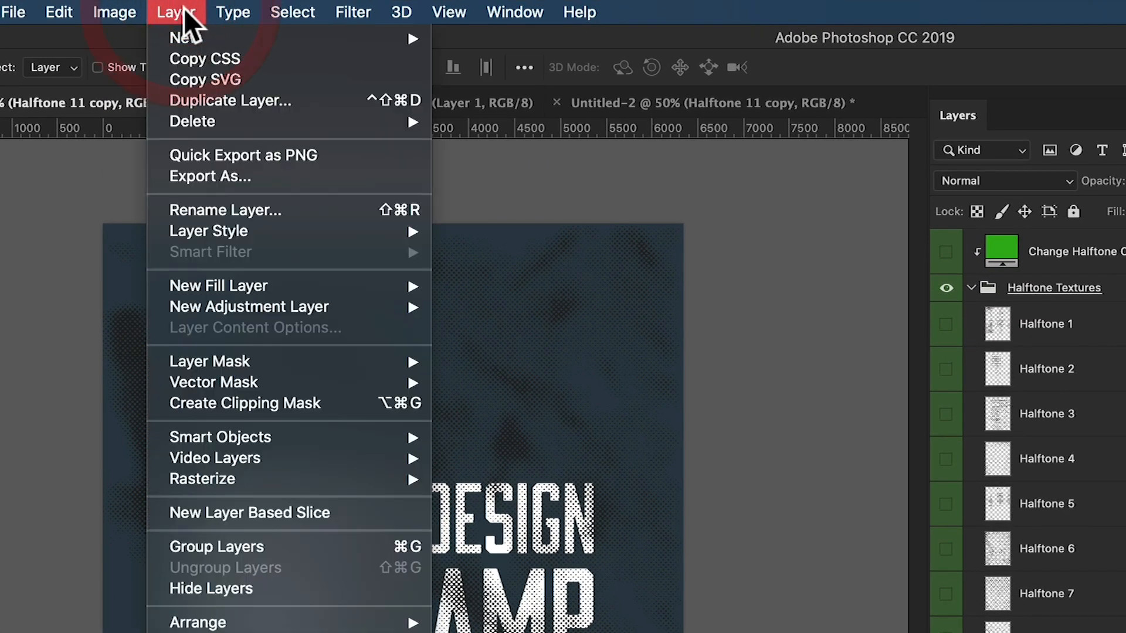
left_click(305, 103)
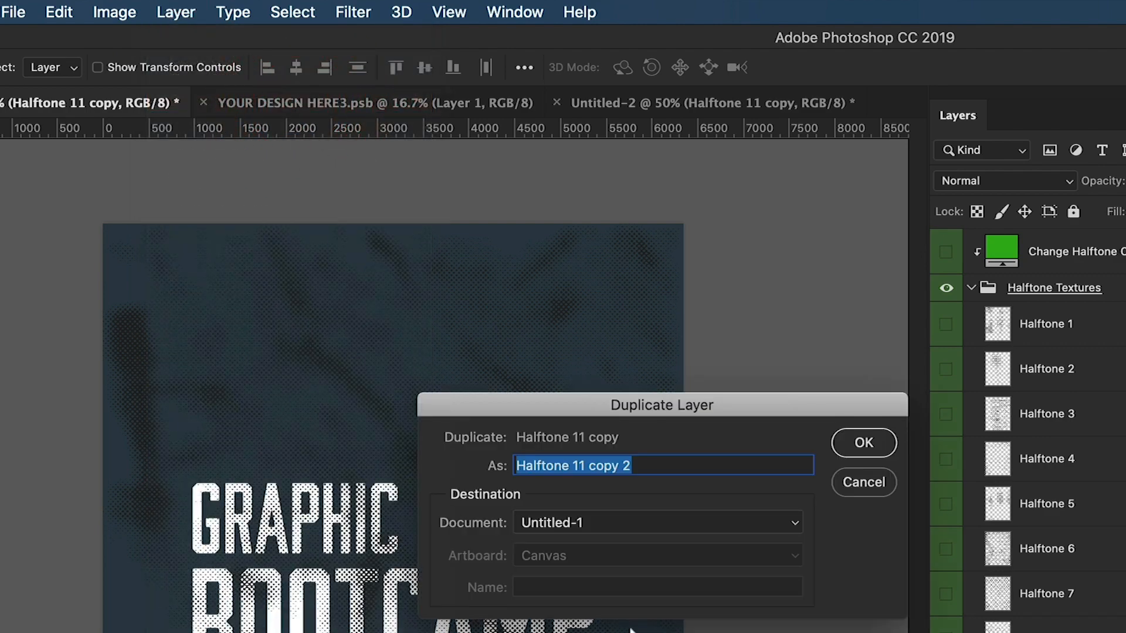
left_click(548, 522)
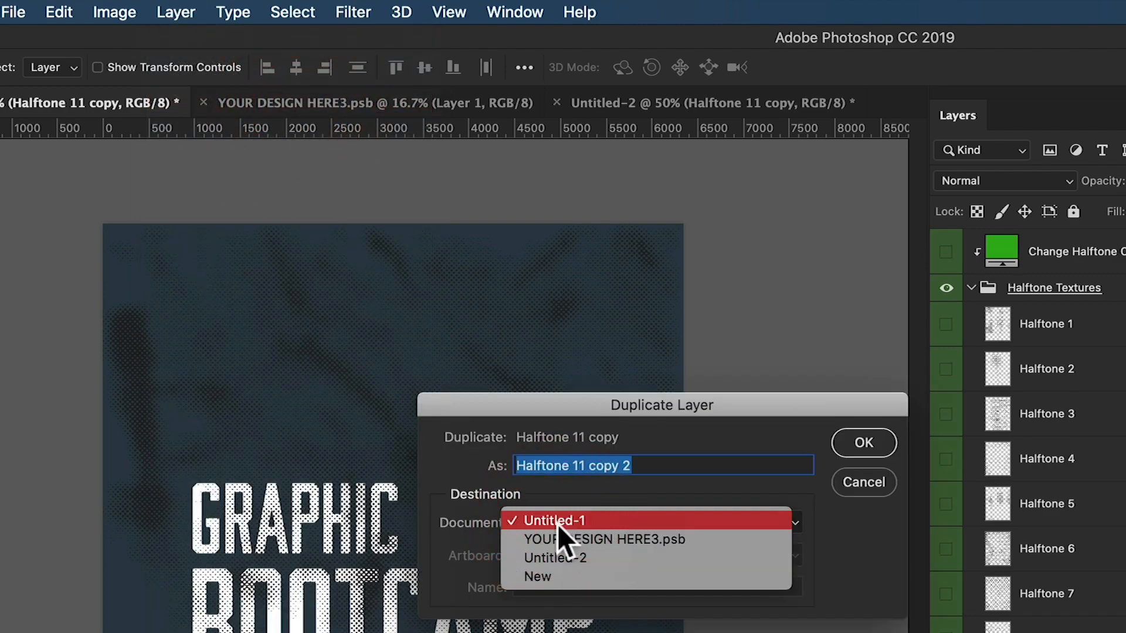
left_click(537, 576)
left_click(863, 442)
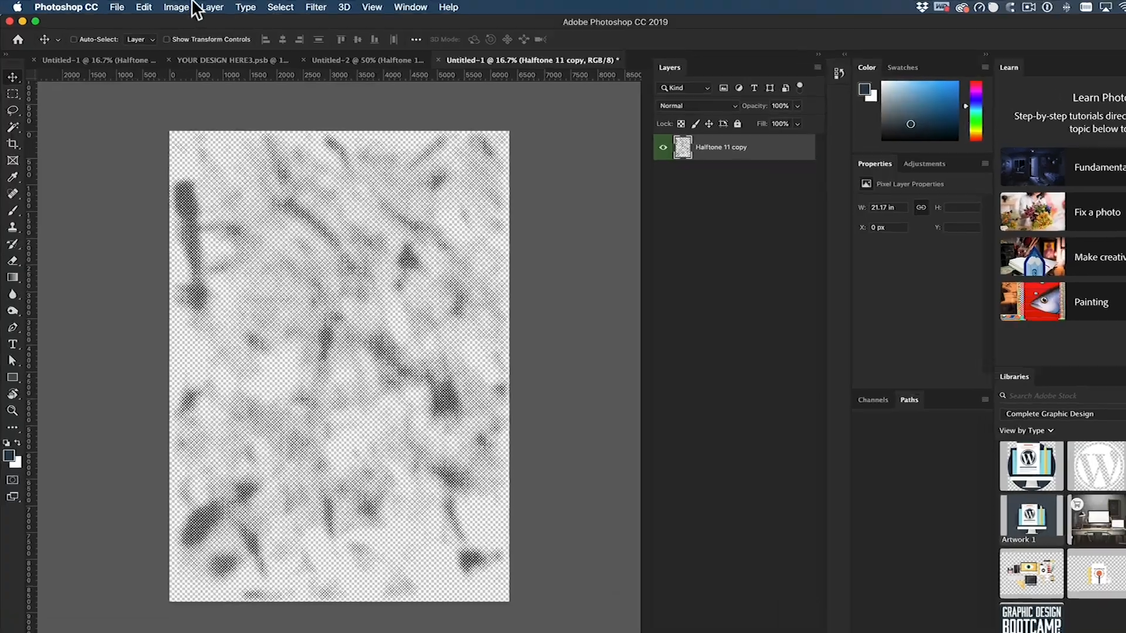
- Switch the keyboard shortcut set to Photoshop Defaults and check the shortcuts of the layer commands
left_click(209, 7)
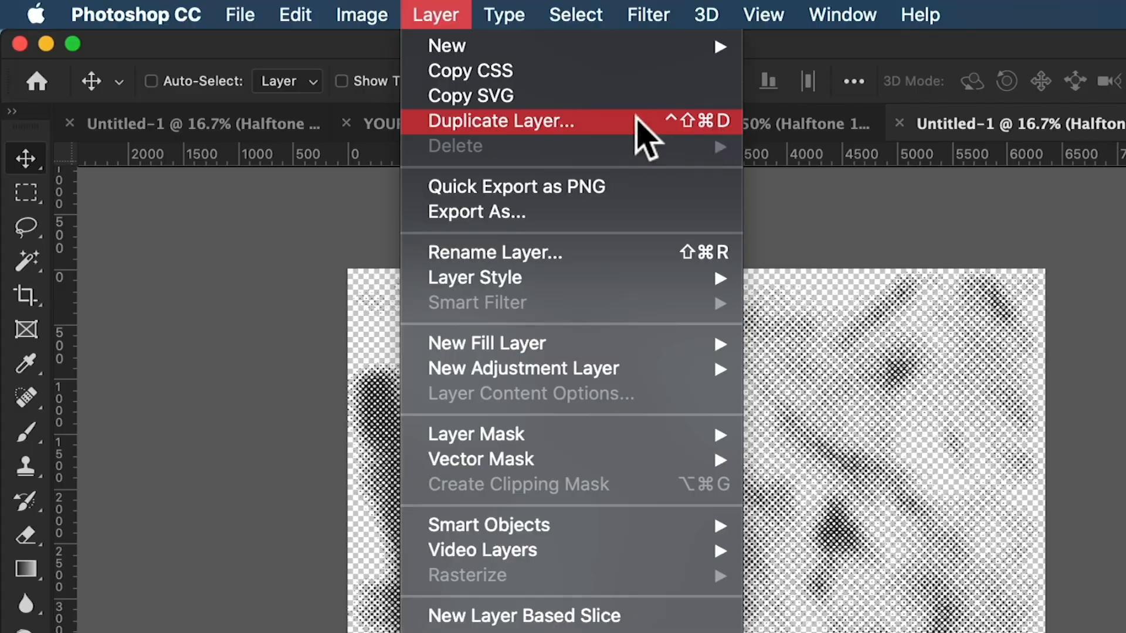
mouse_move(280, 15)
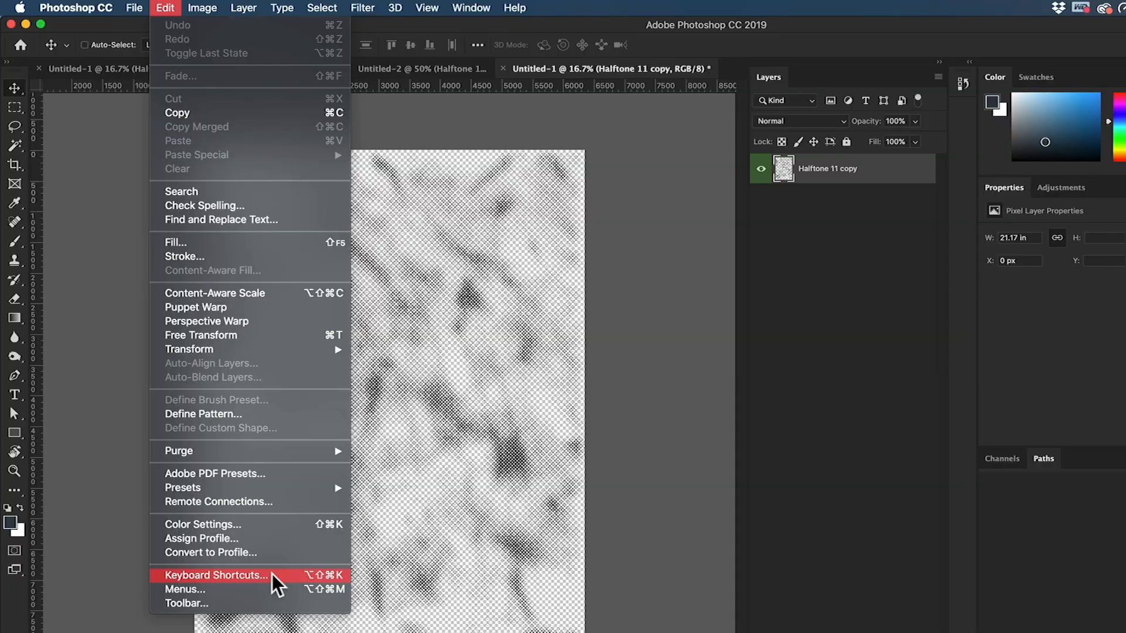
left_click(230, 572)
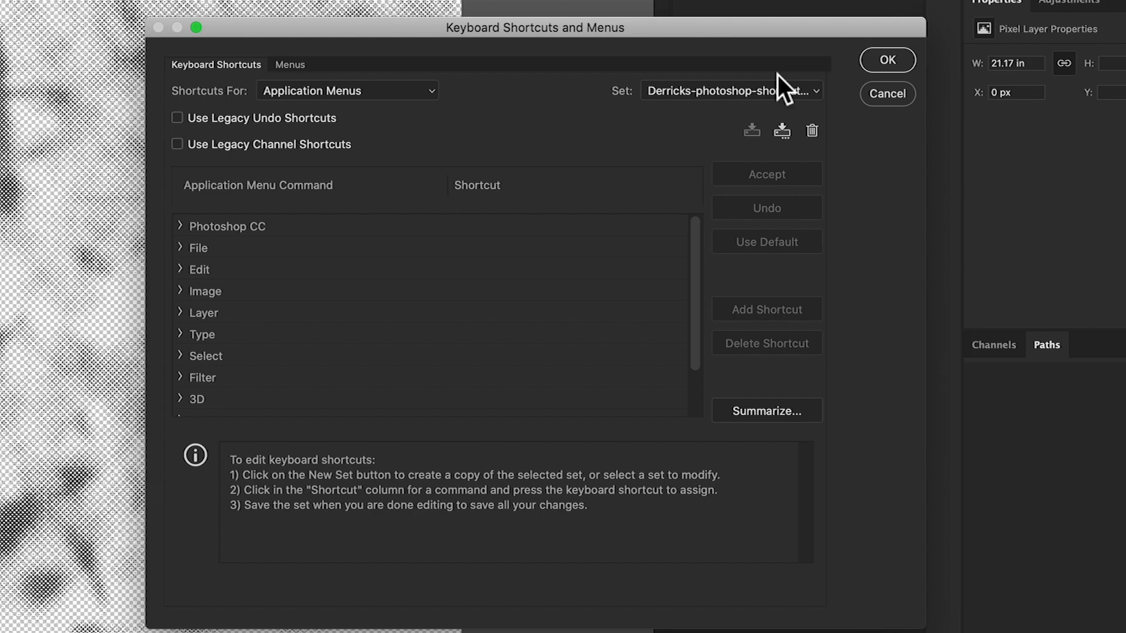
left_click(782, 89)
left_click(707, 60)
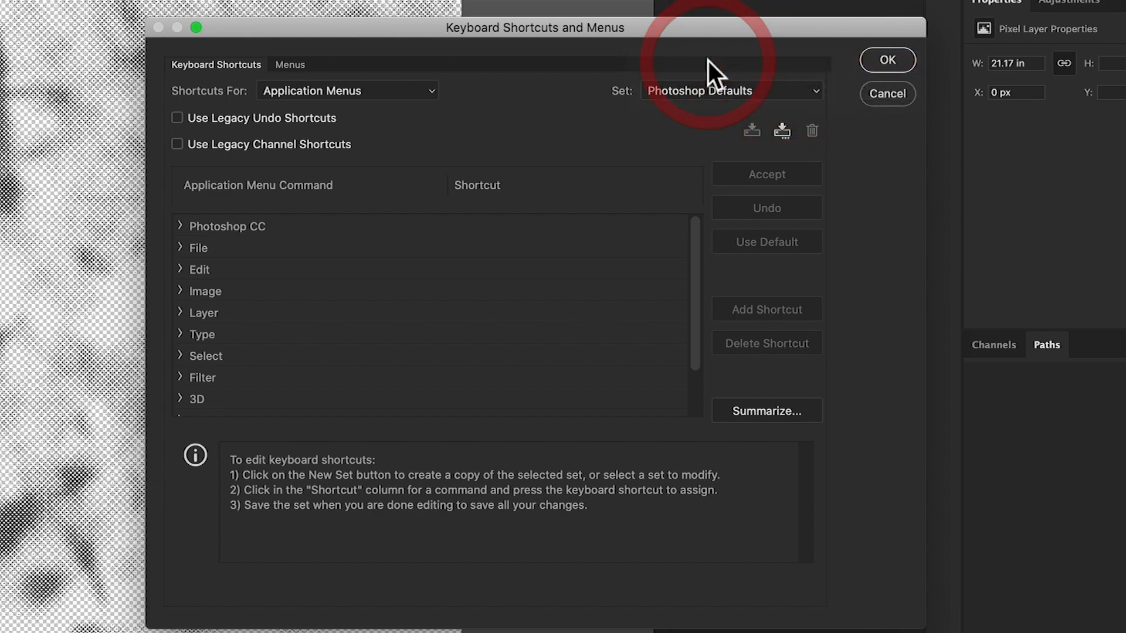
left_click(904, 55)
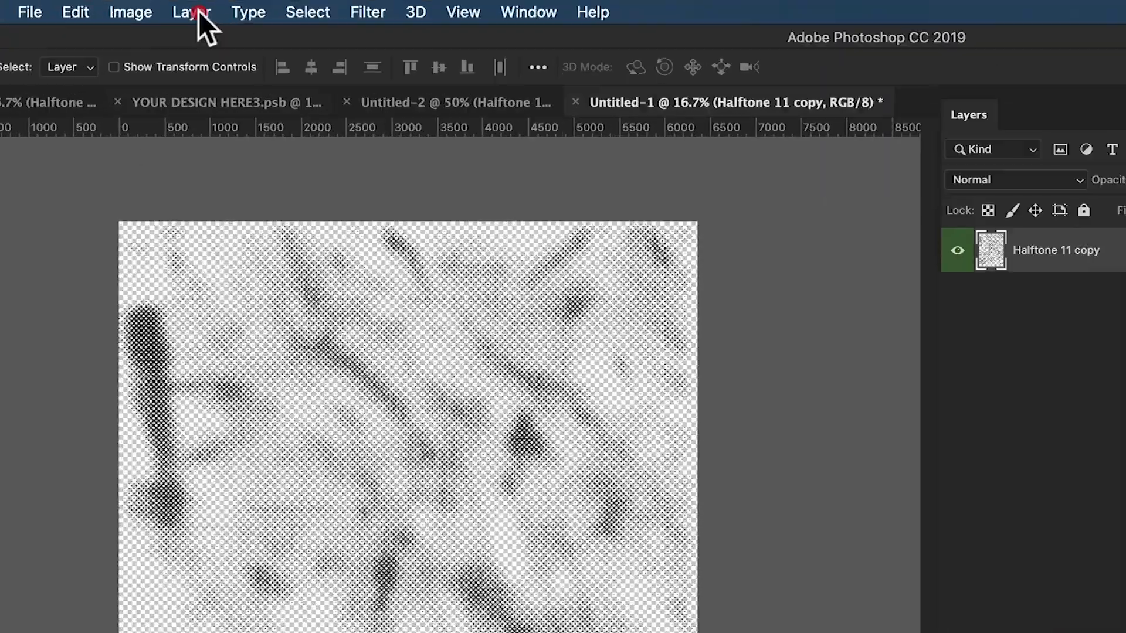
left_click(193, 6)
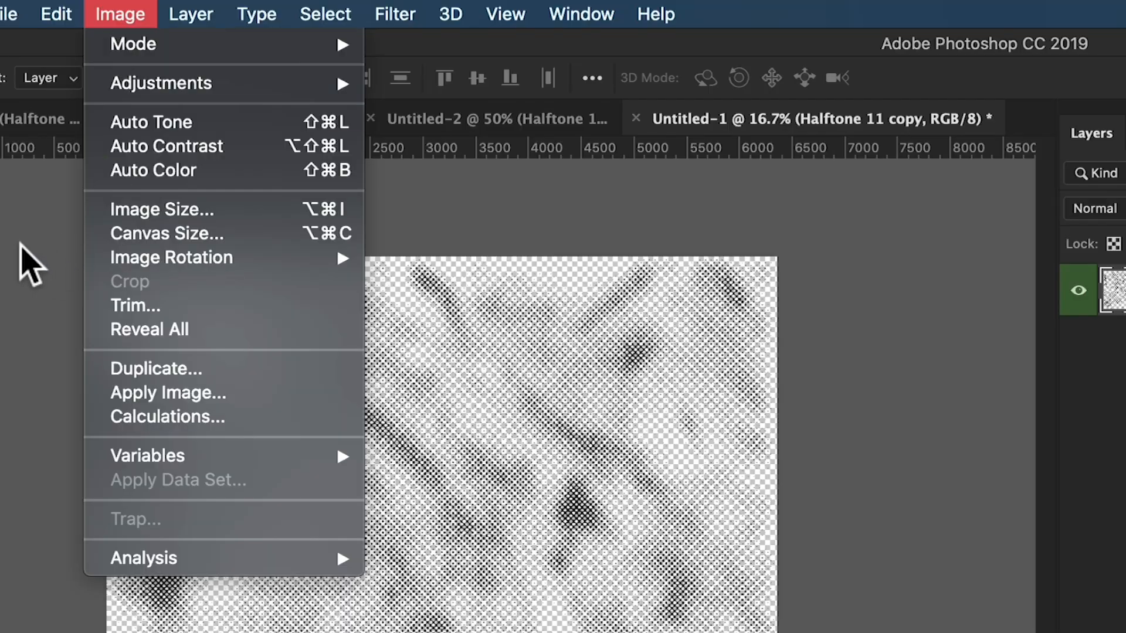
left_click(24, 258)
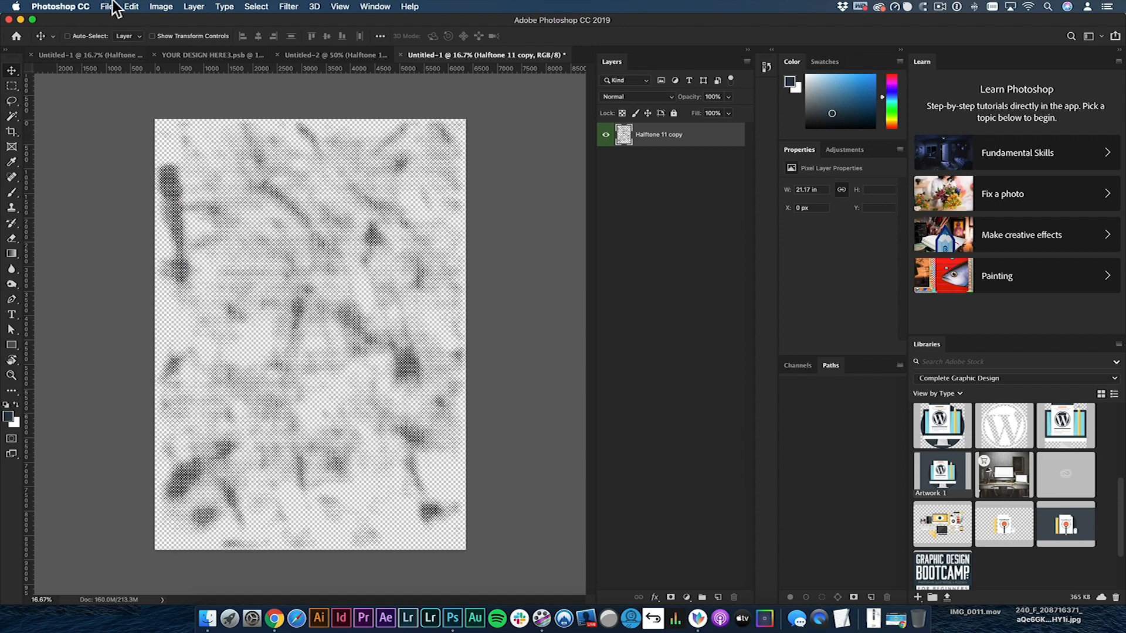
- Assign the keyboard shortcut Control+Shift+⌘+D to the Duplicate Layer (Group) command in the Photoshop Defaults set
left_click(56, 14)
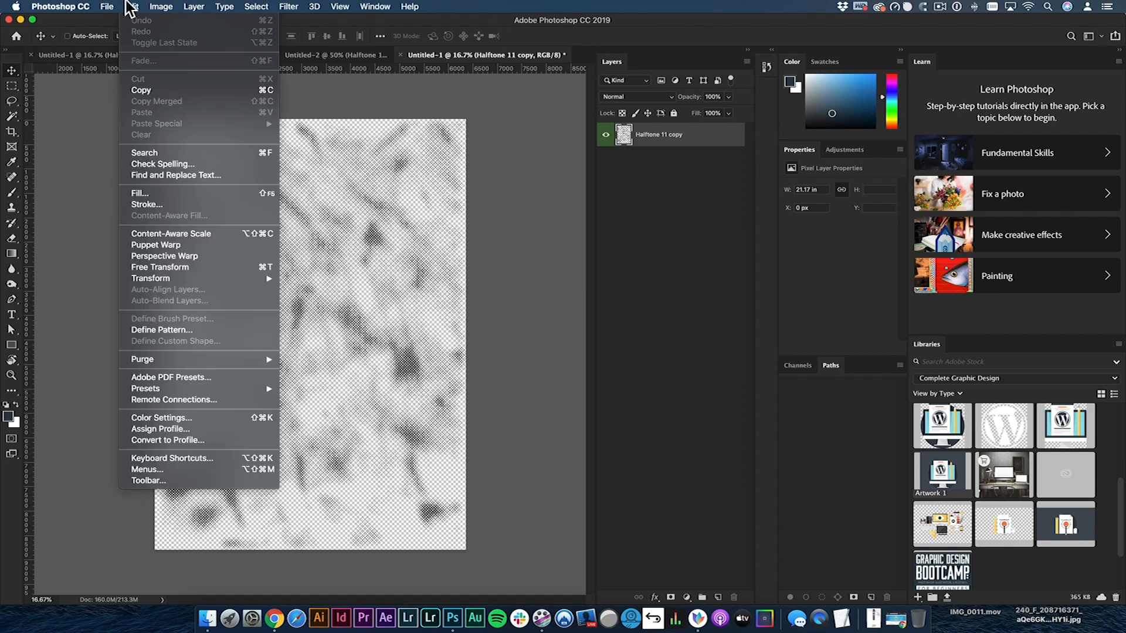
left_click(234, 458)
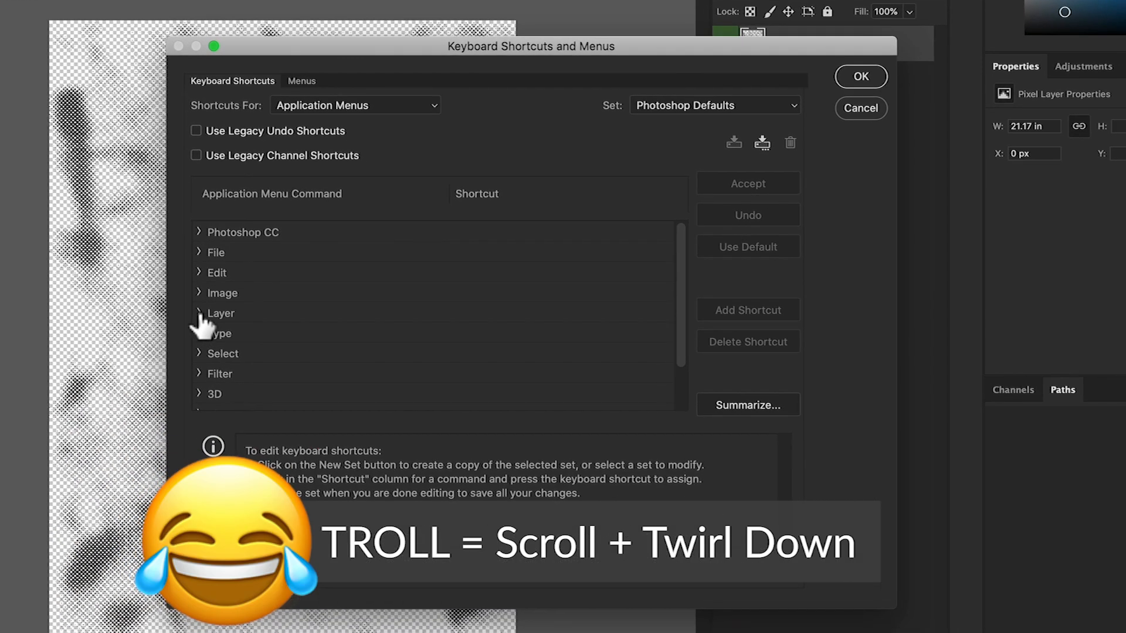
left_click(199, 313)
scroll(314, 343, "down", 2)
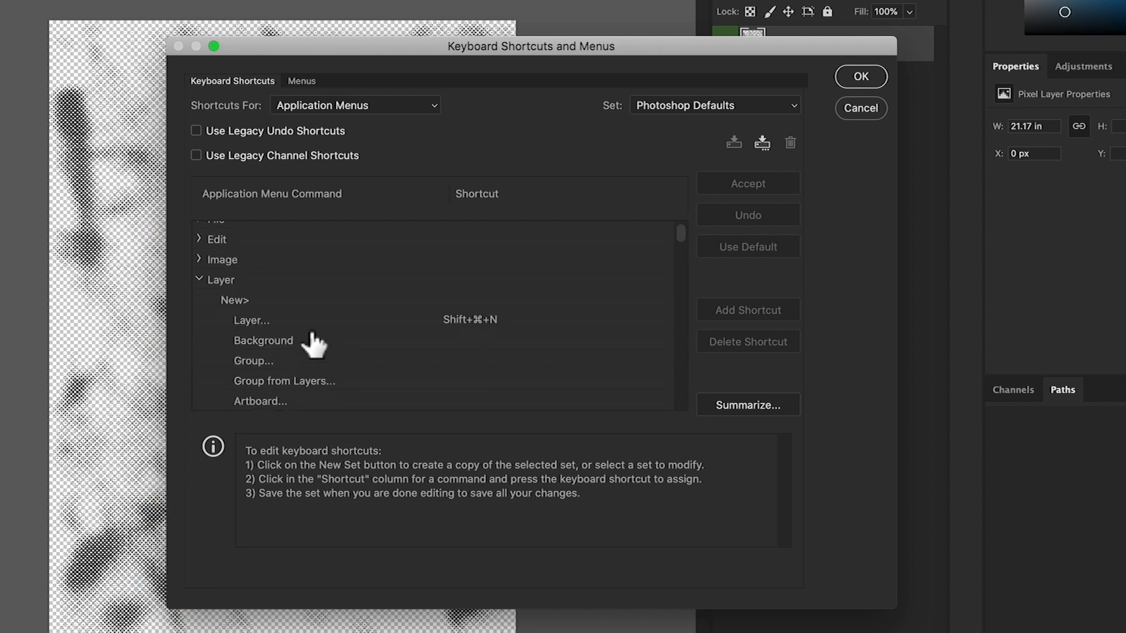
scroll(314, 344, "down", 2)
left_click_drag(681, 234, 681, 244)
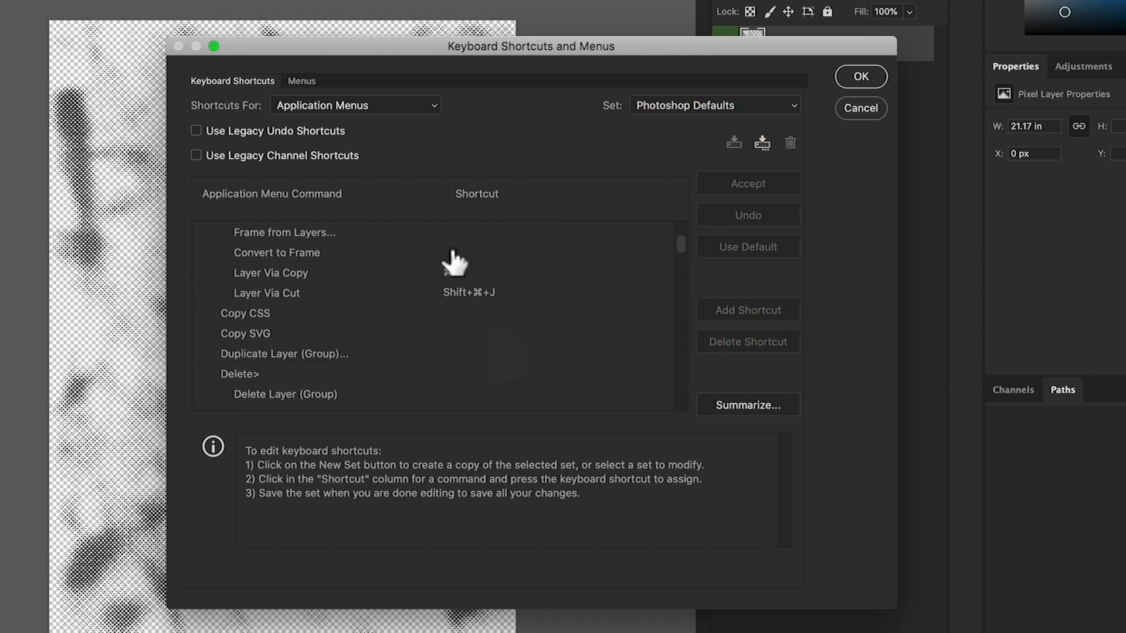
left_click(275, 359)
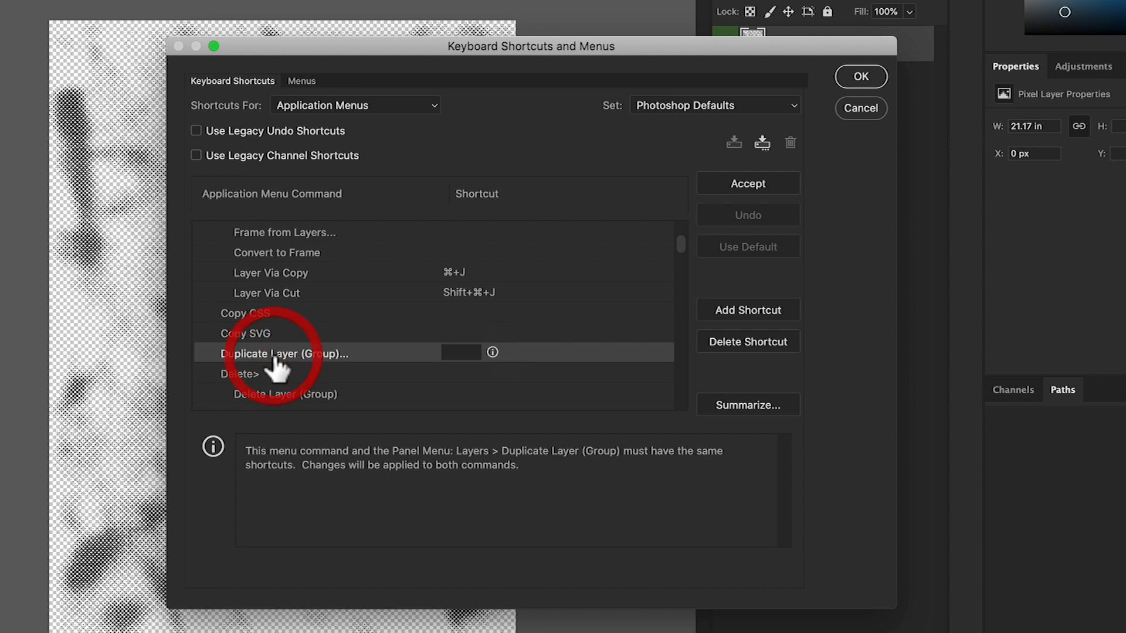
left_click(467, 352)
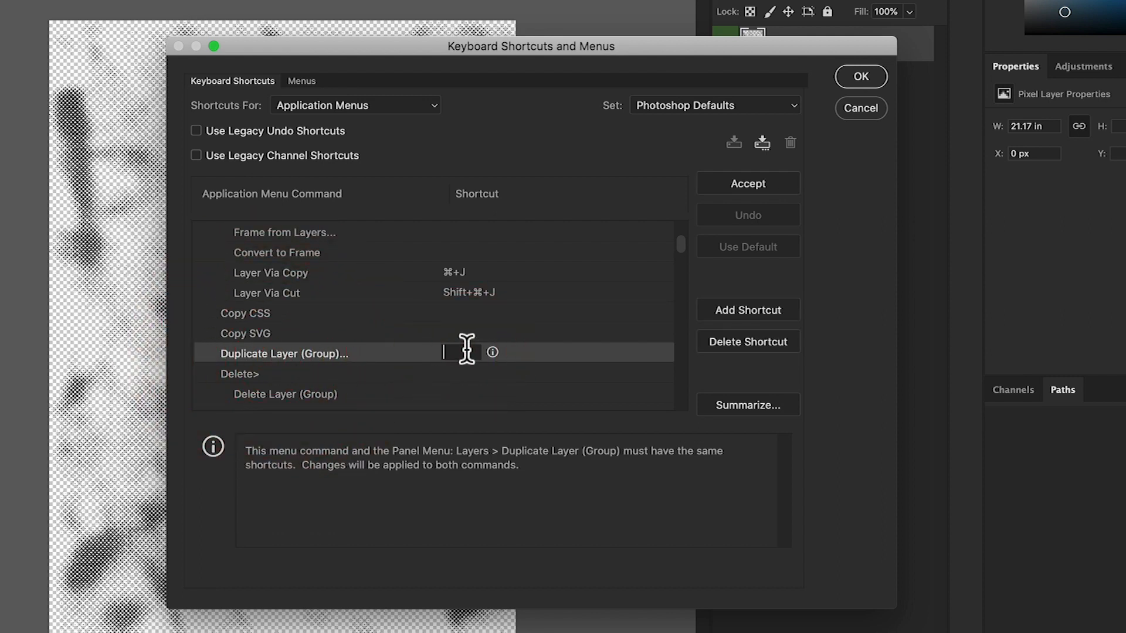
key("super")
key("ctrl")
key("shift")
key("ctrl+shift+super+d")
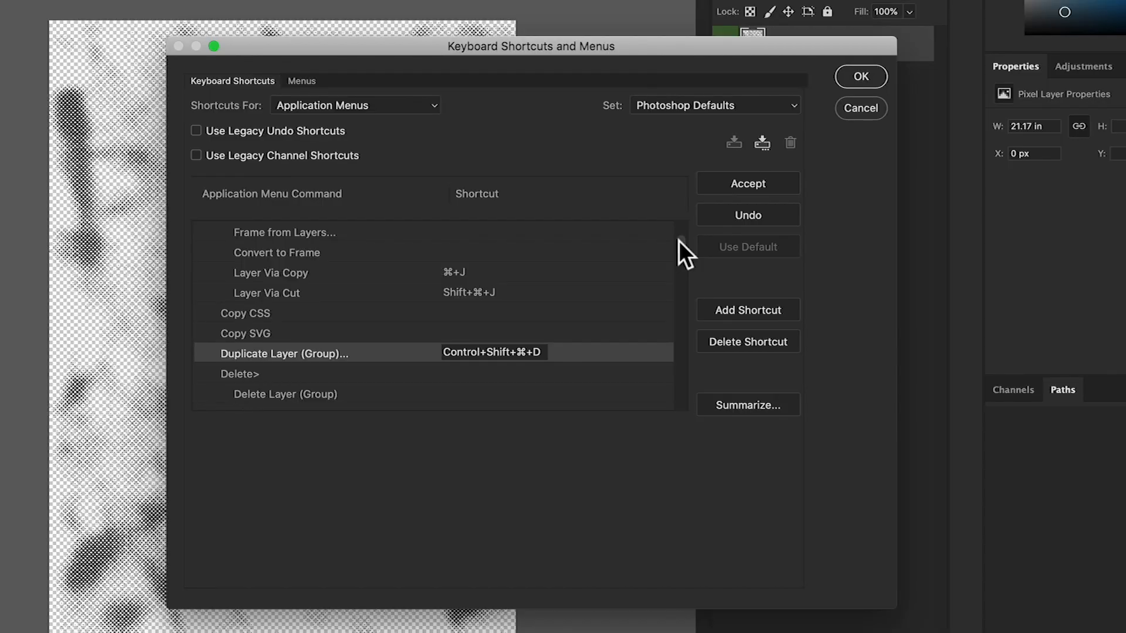
key("Return")
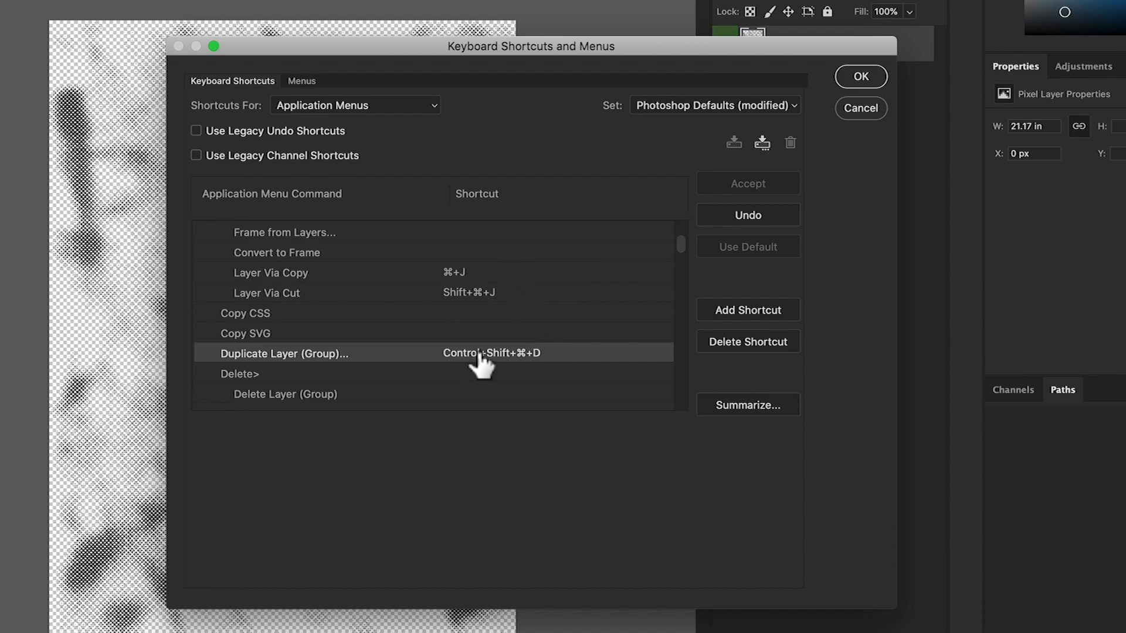
left_click(861, 77)
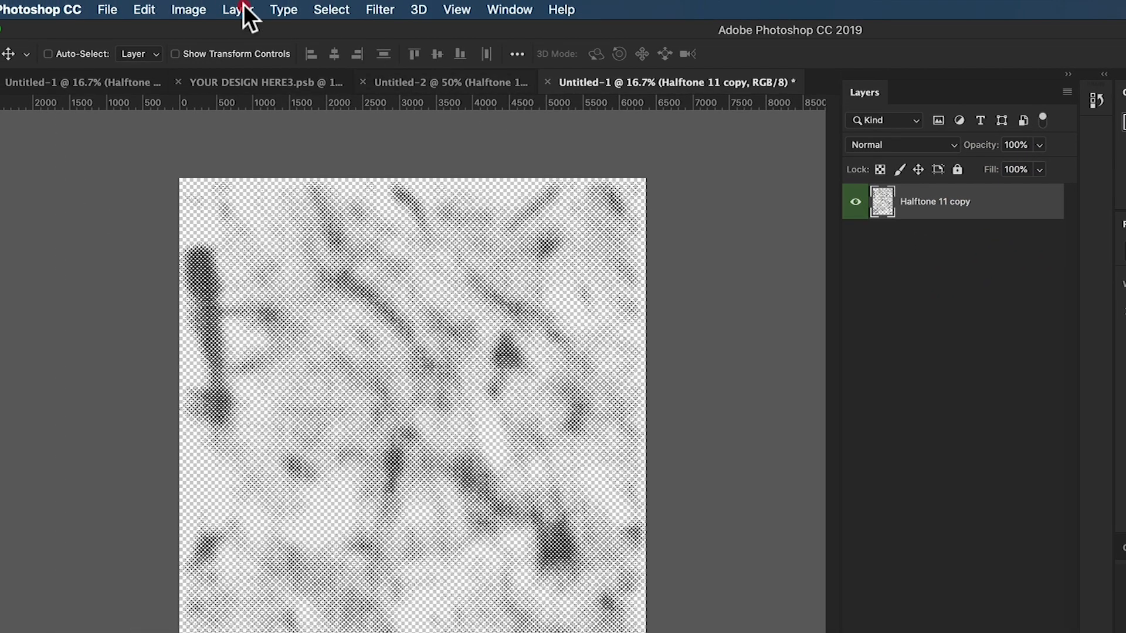
- Check which shortcuts are listed for the Duplicate Layer and Rename Layer commands
left_click(246, 12)
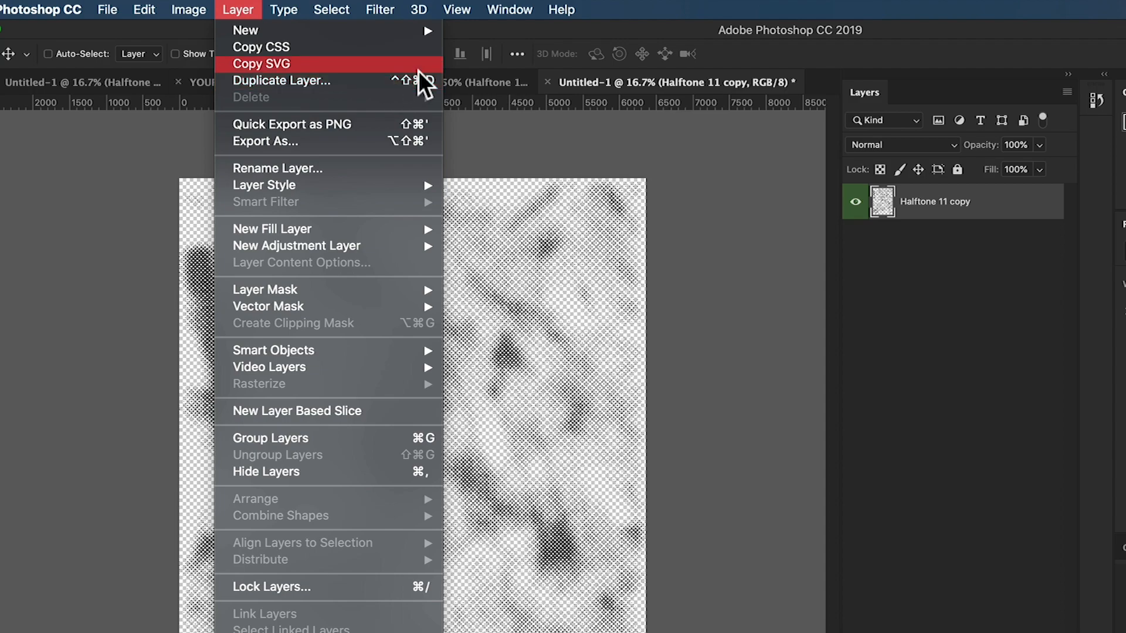
left_click(630, 205)
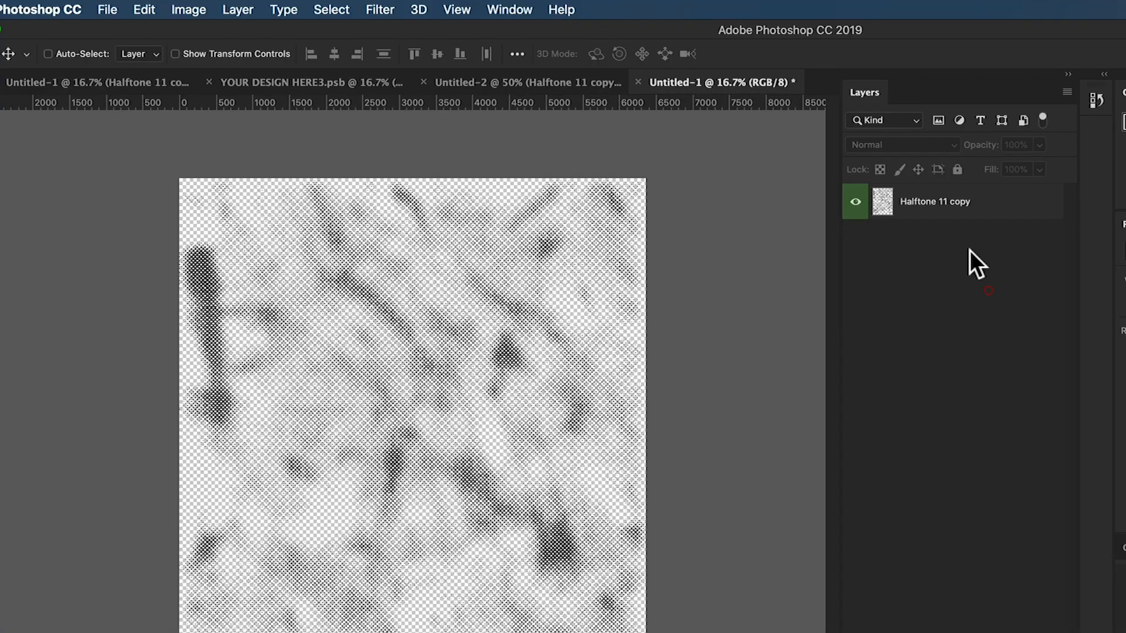
left_click(917, 215)
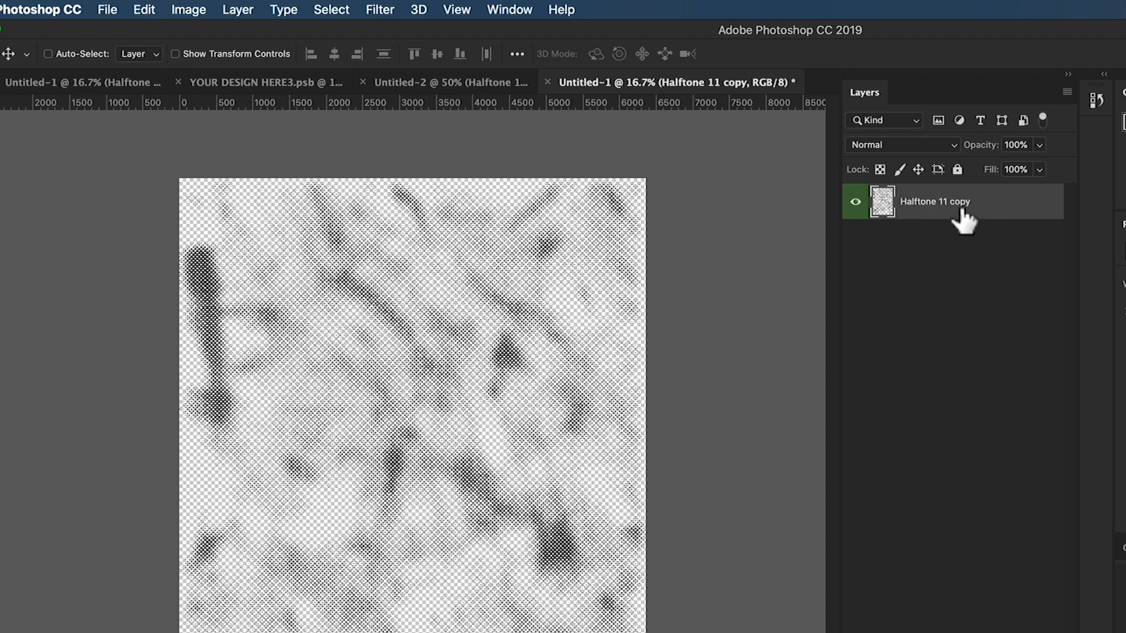
left_click(238, 10)
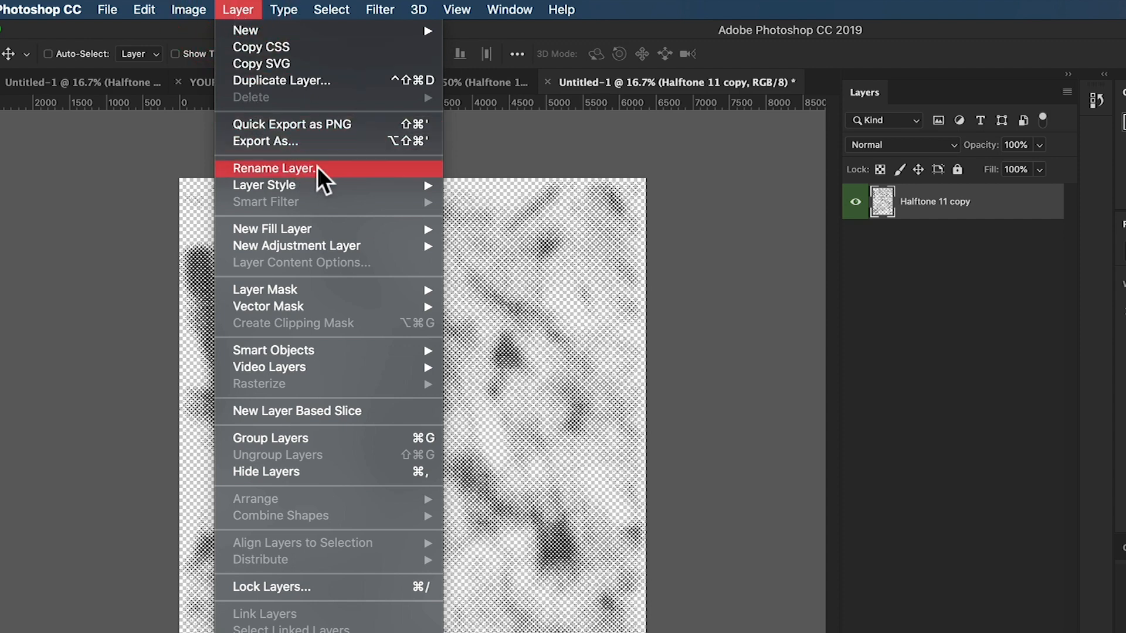
left_click(944, 217)
double_click(940, 202)
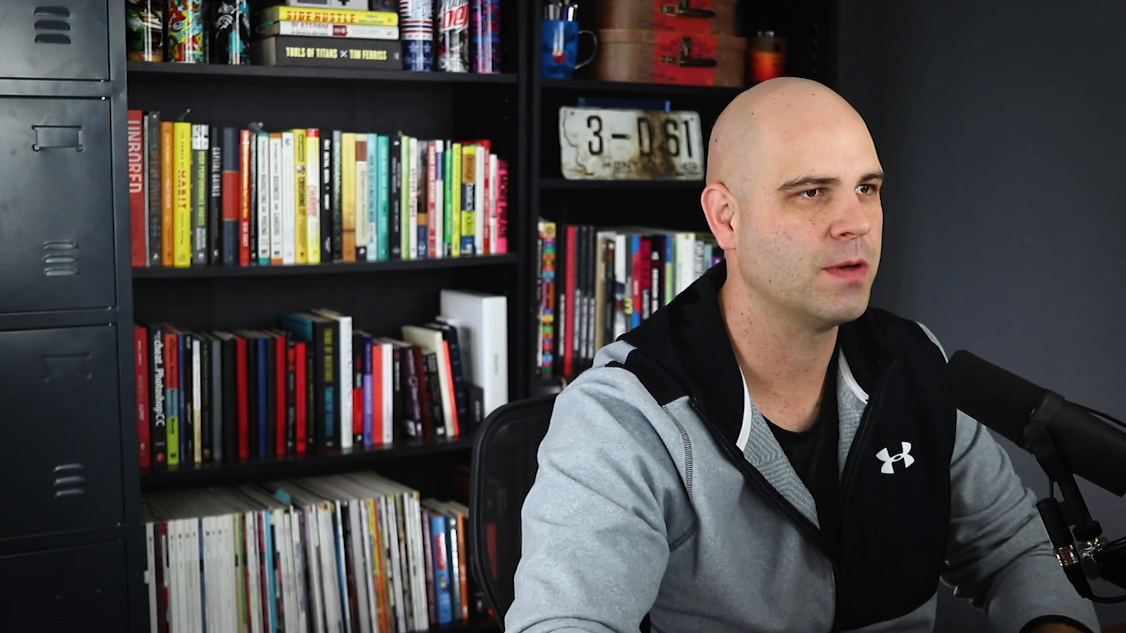
left_click(991, 272)
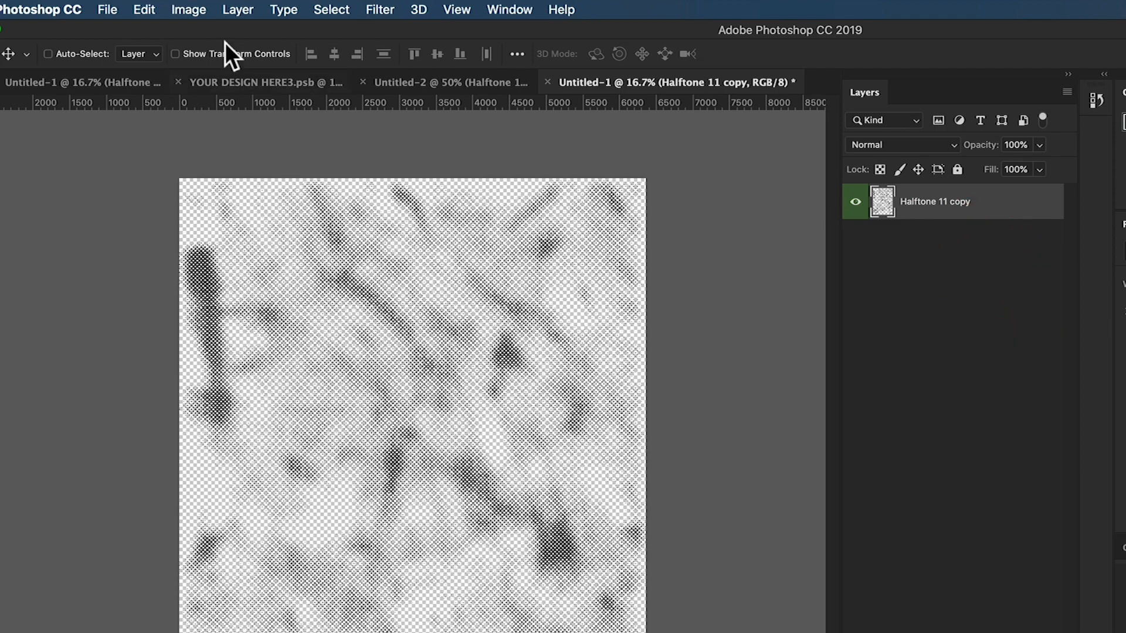
- Assign the keyboard shortcut Shift+⌘+R to the Rename Layer command, accepting its removal from Lens Correction
left_click(148, 10)
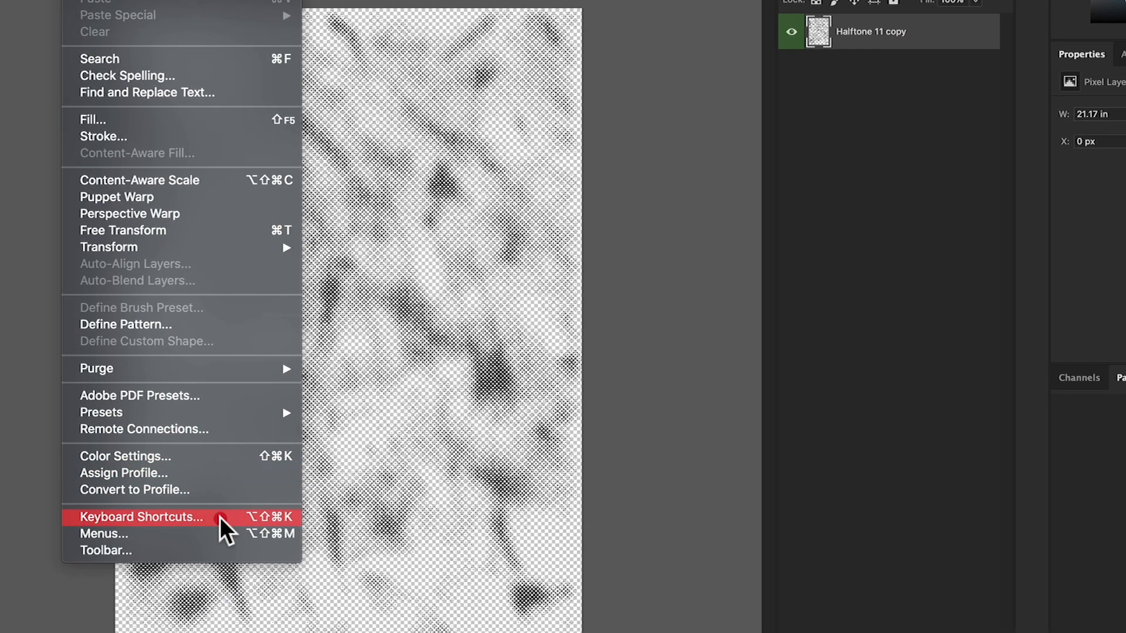
left_click(220, 516)
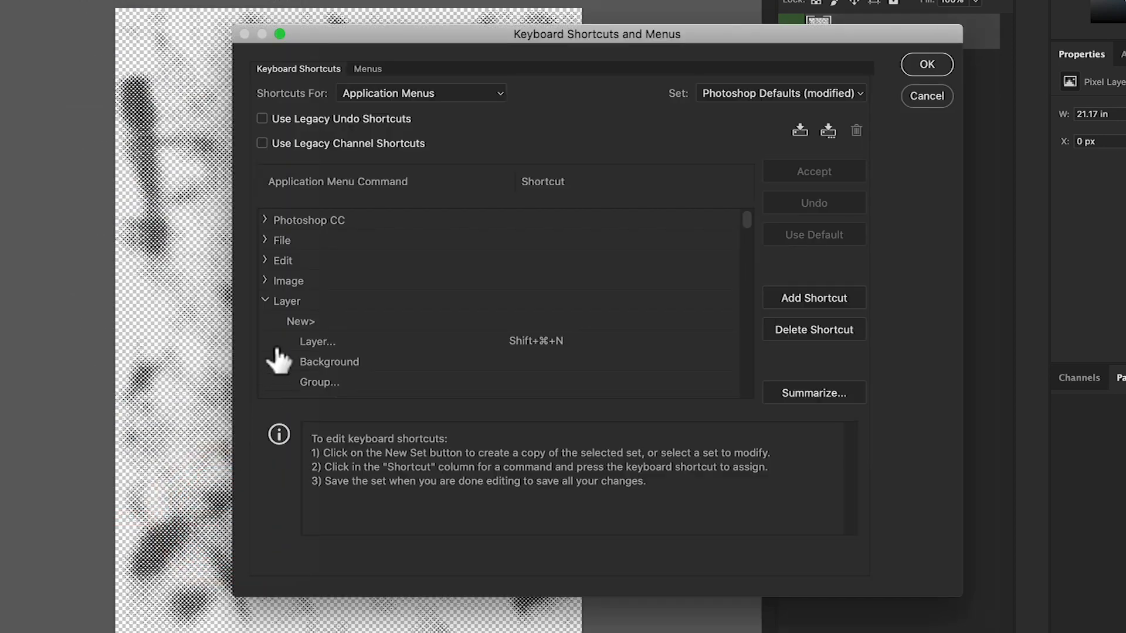
scroll(334, 316, "down", 9)
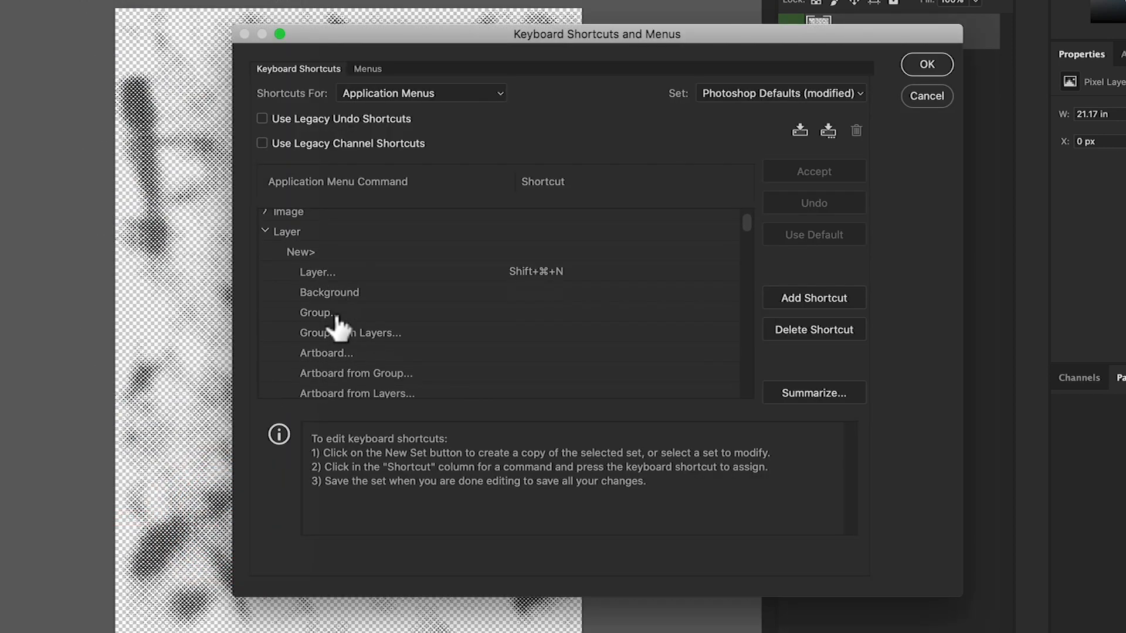
scroll(342, 331, "down", 5)
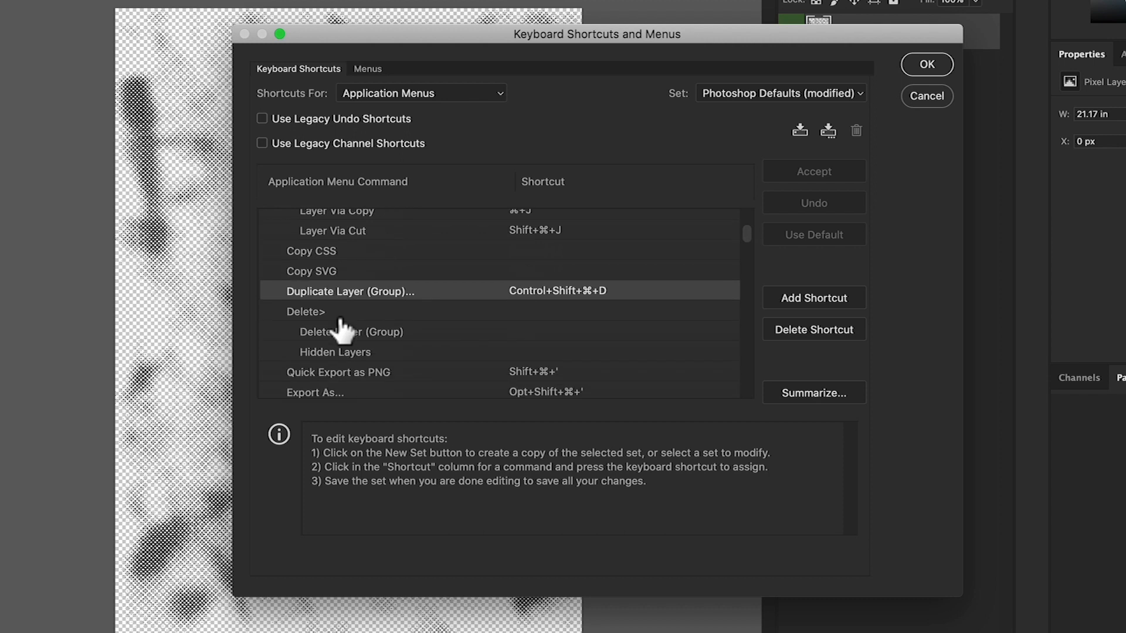
left_click(327, 343)
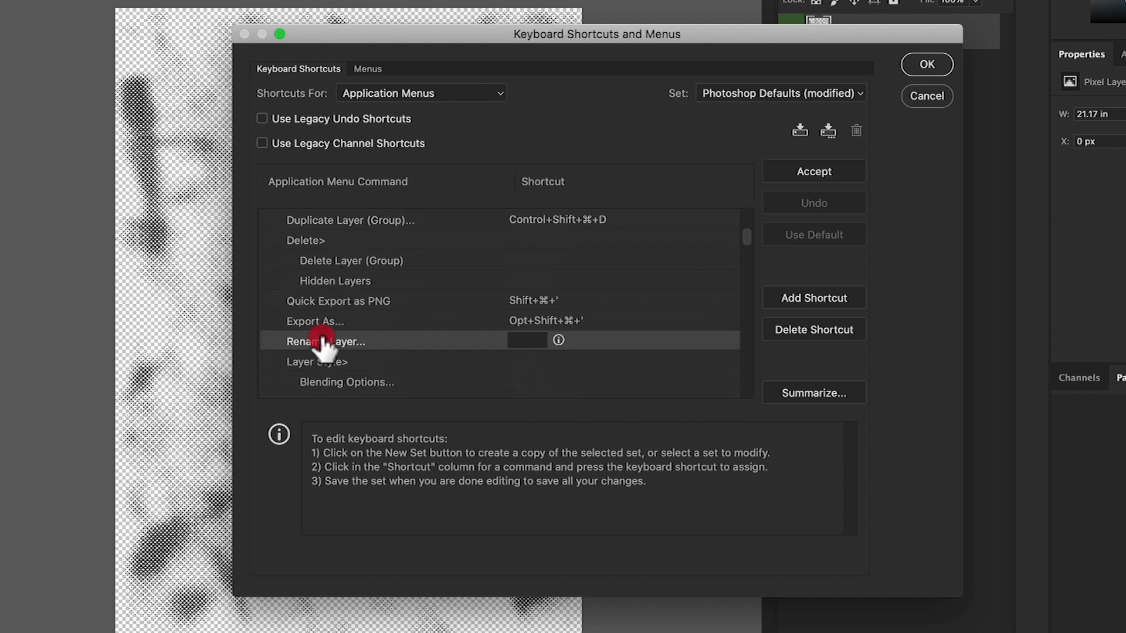
left_click(527, 340)
key("super")
key("shift")
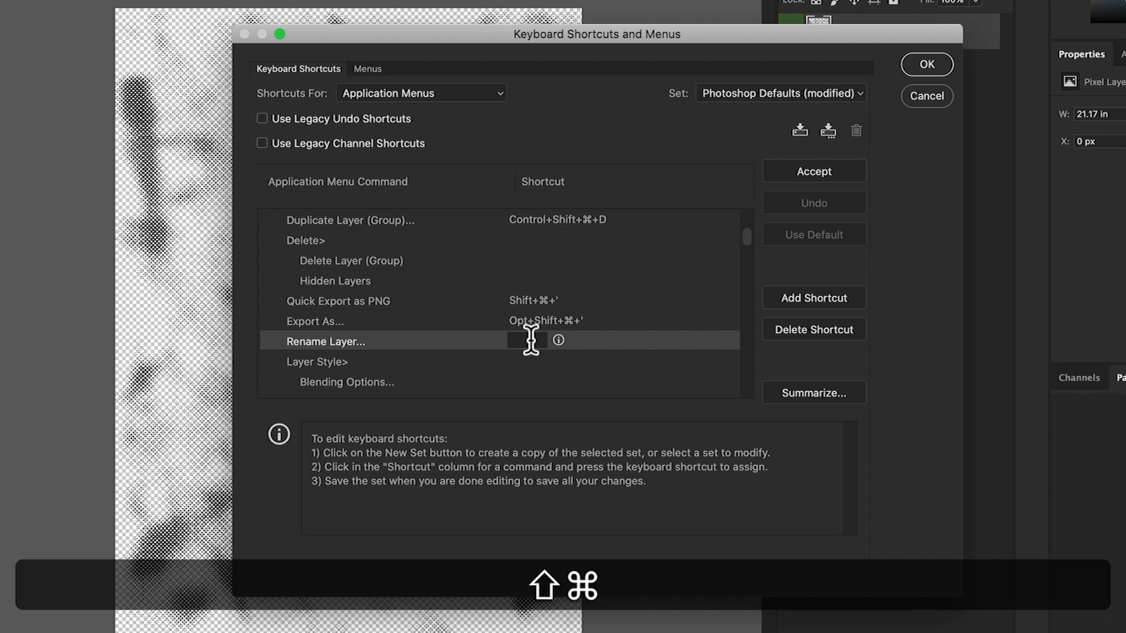
key("shift+super+r")
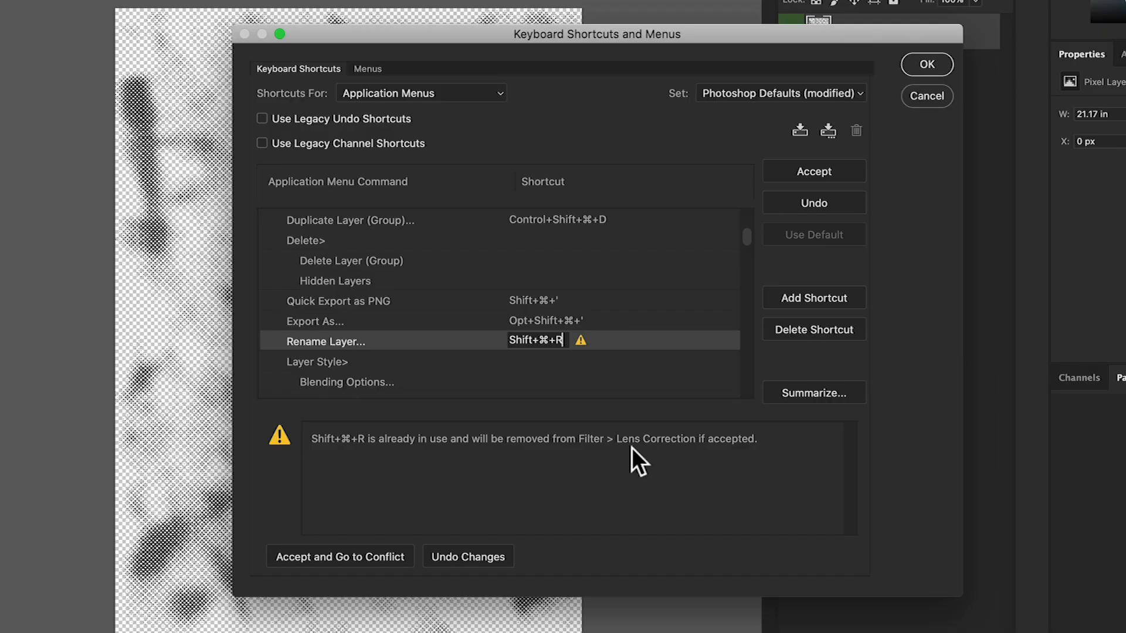
left_click(344, 556)
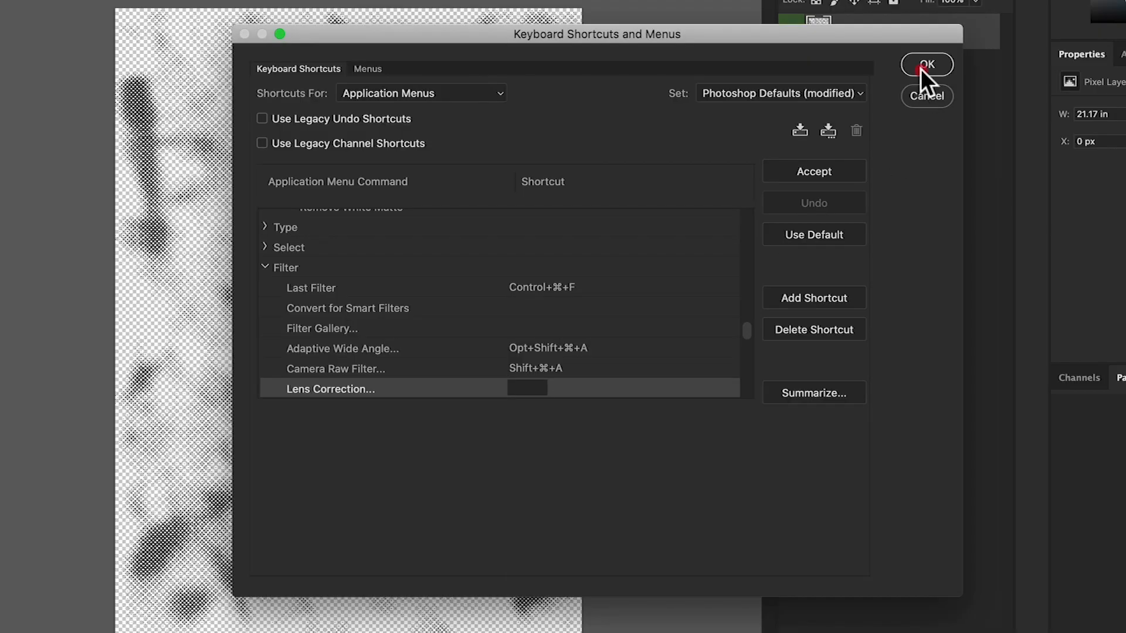
left_click(921, 68)
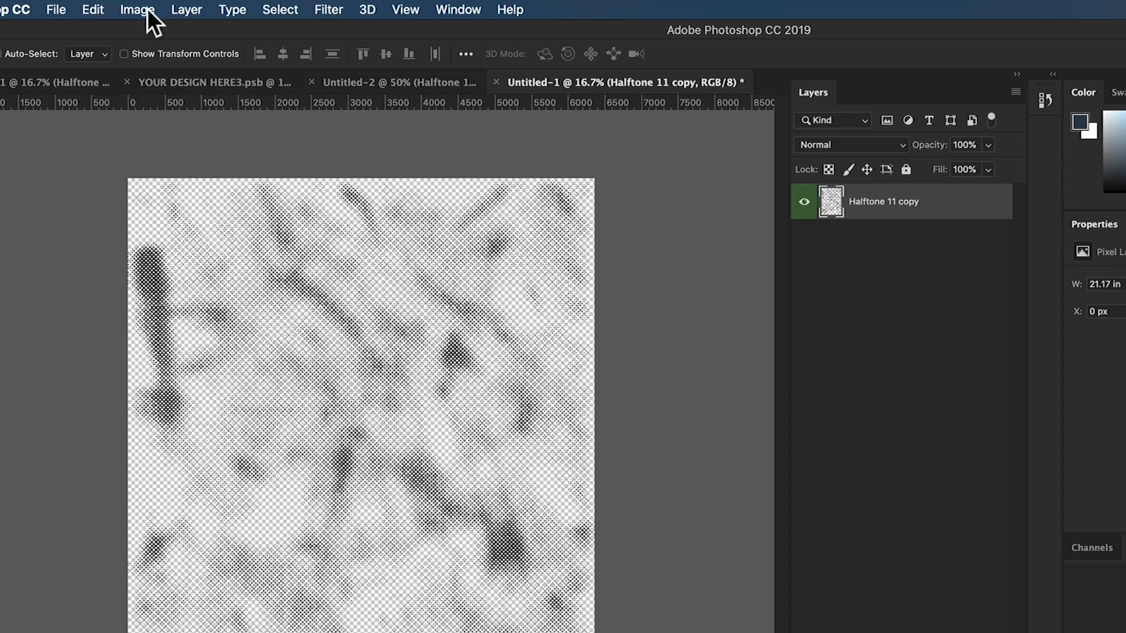
- Rename the Halftone 11 copy layer as Texture
left_click(176, 5)
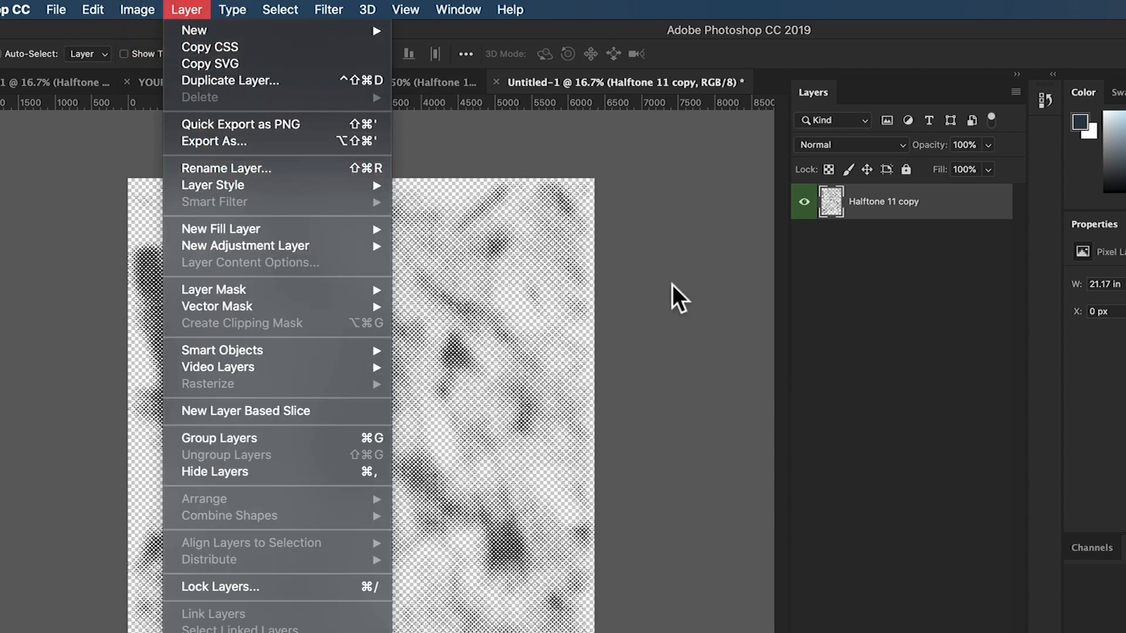
left_click(840, 283)
key("super+shift+r")
type("TexE")
key("BackSpace")
type("ture")
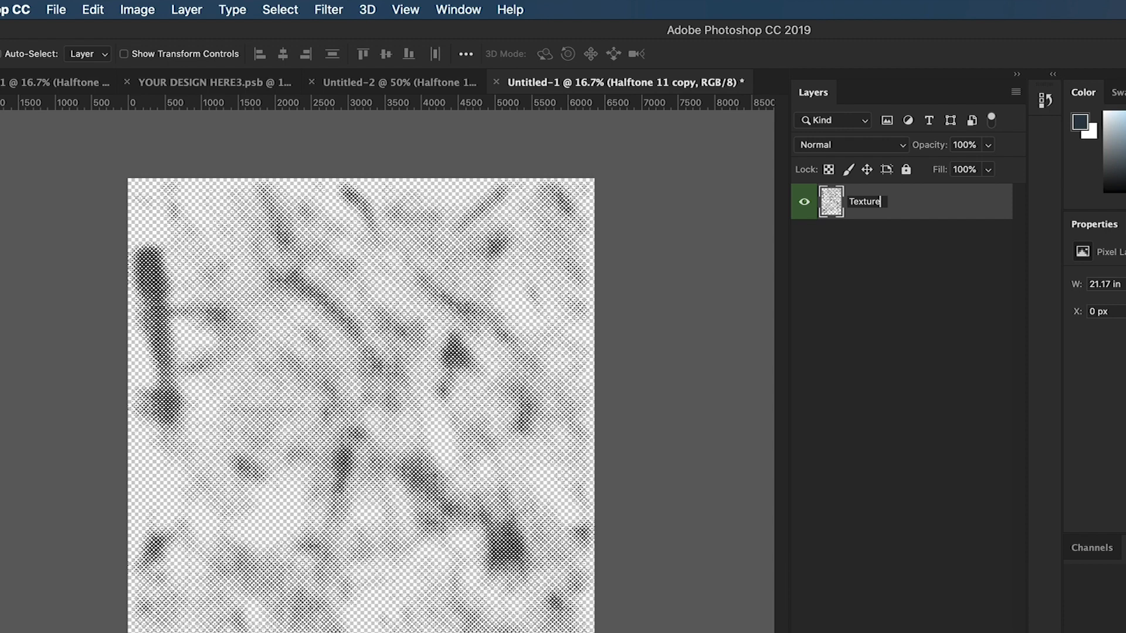
key("Return")
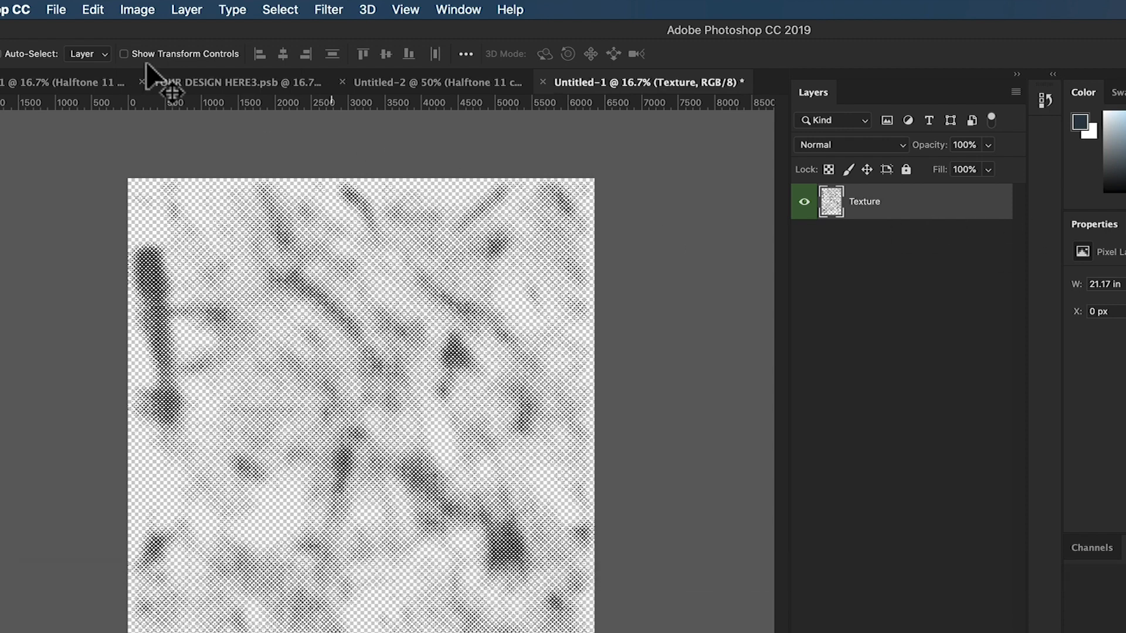
- In YOUR DESIGN HERE3.psb, rename the Border layer as "My layer name"
left_click(230, 82)
left_click(919, 310)
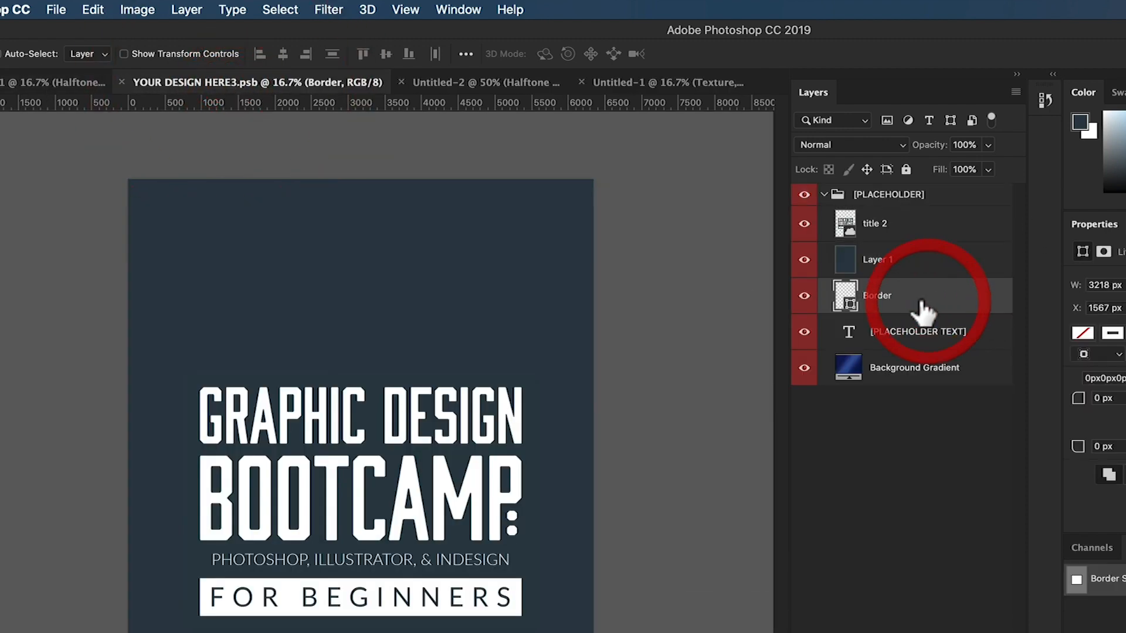
key("super+shift+r")
type("M")
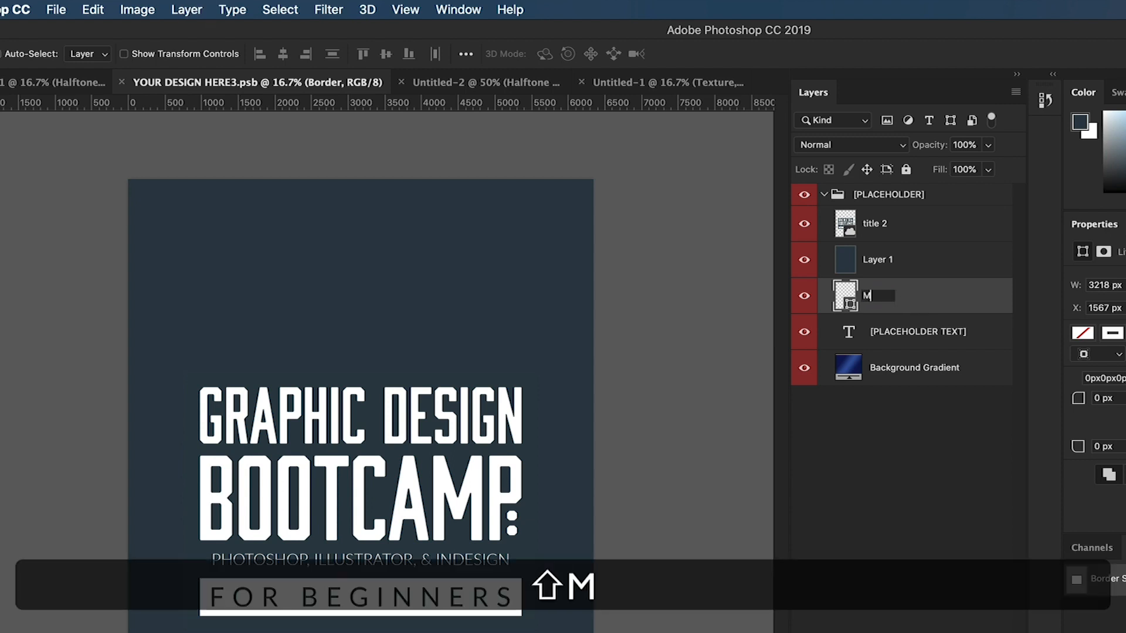
type("y layer name")
key("Return")
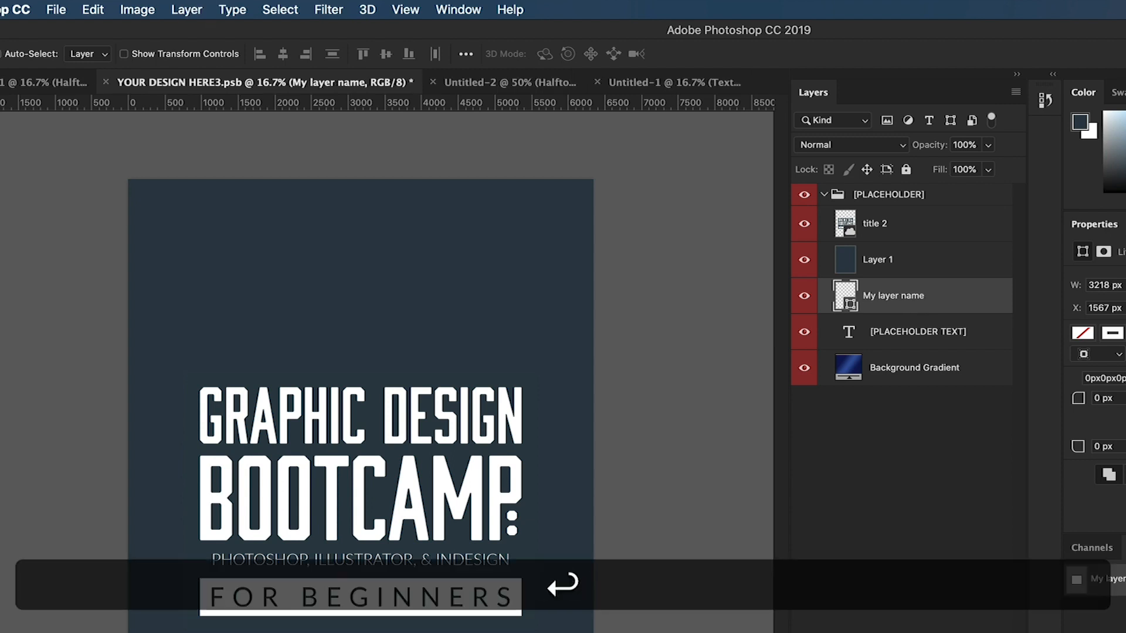
- Duplicate the title 2 layer into a new document, leaving the document name empty
mouse_move(408, 430)
left_mouse_down()
mouse_move(401, 408)
mouse_move(424, 421)
left_mouse_up()
left_click(877, 261)
left_click(892, 202)
left_click(897, 225)
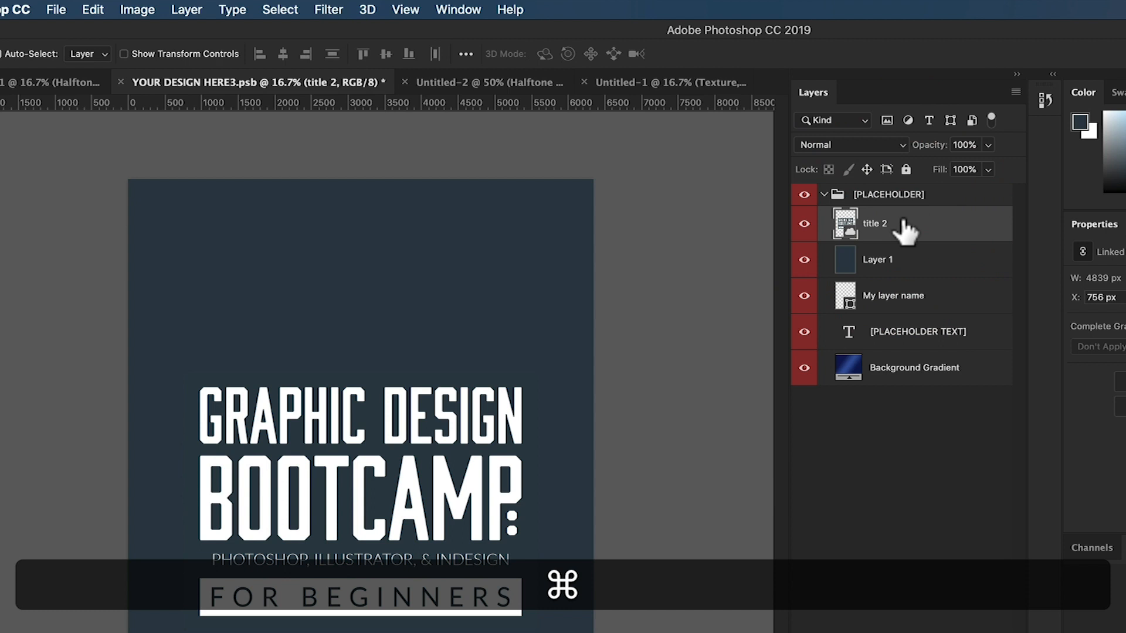
key("ctrl+shift+super+d")
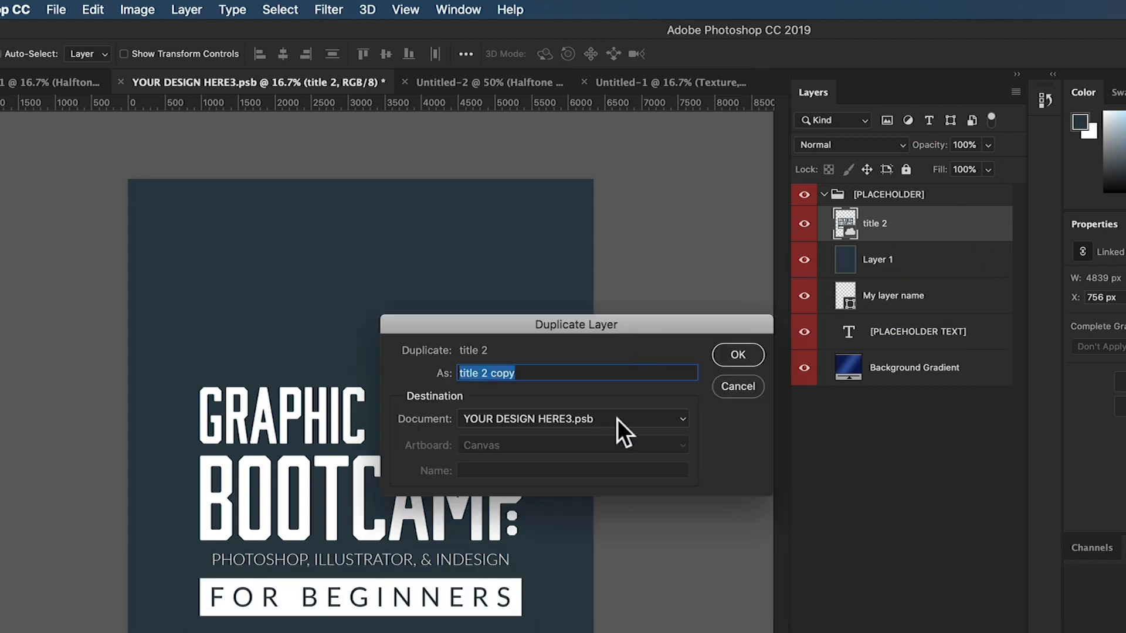
left_click(547, 422)
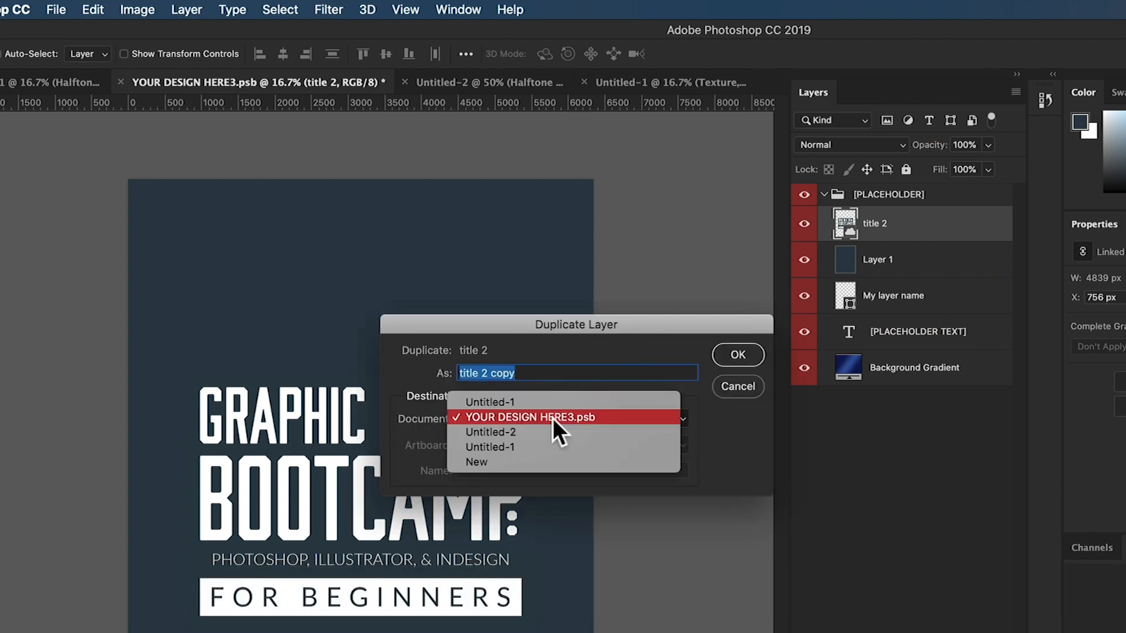
left_click(522, 459)
left_click(737, 354)
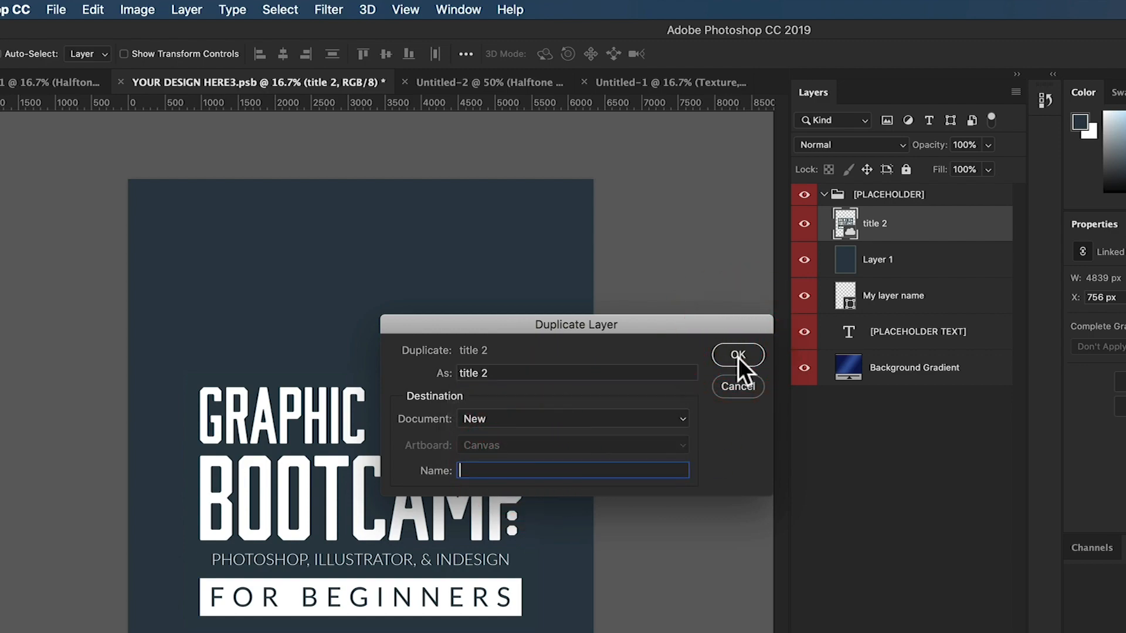